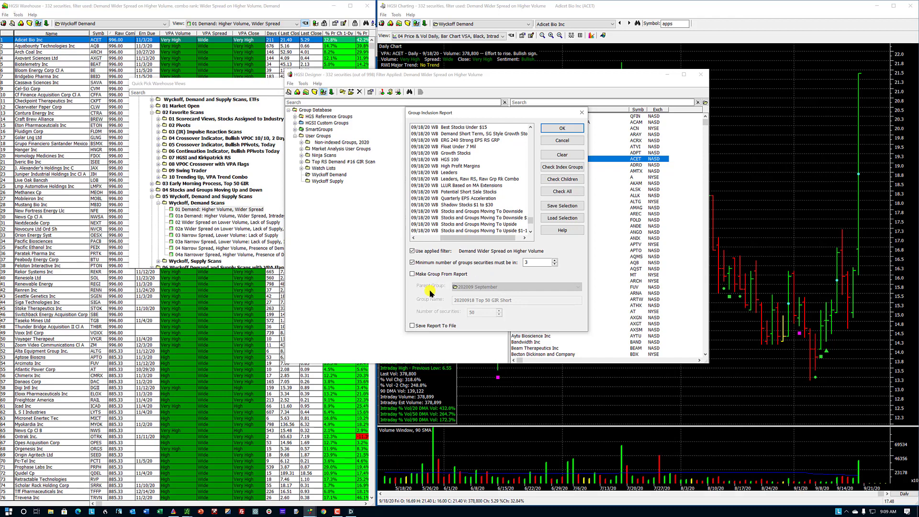
Step: Enable making a group from the inclusion report and name the group "20200918 Top Demand Stock"
left_click(413, 274)
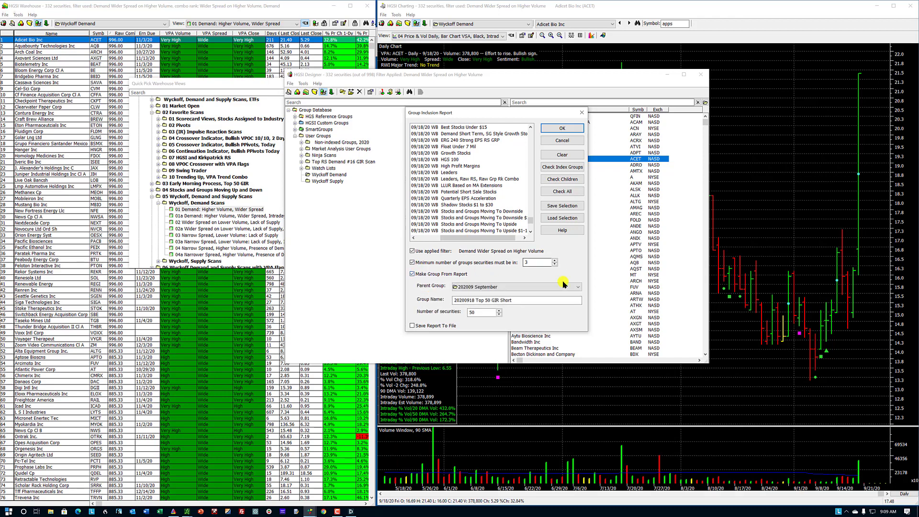
left_click(519, 304)
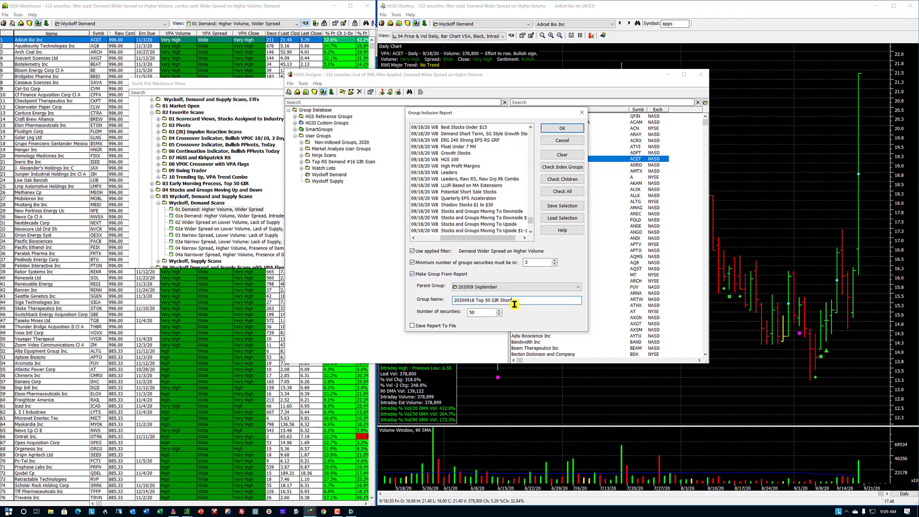
left_click_drag(513, 304, 482, 303)
left_click(514, 301)
key("BackSpace")
Step: Choose User Groups as the new group's parent, with the number of securities at 50
left_click(579, 287)
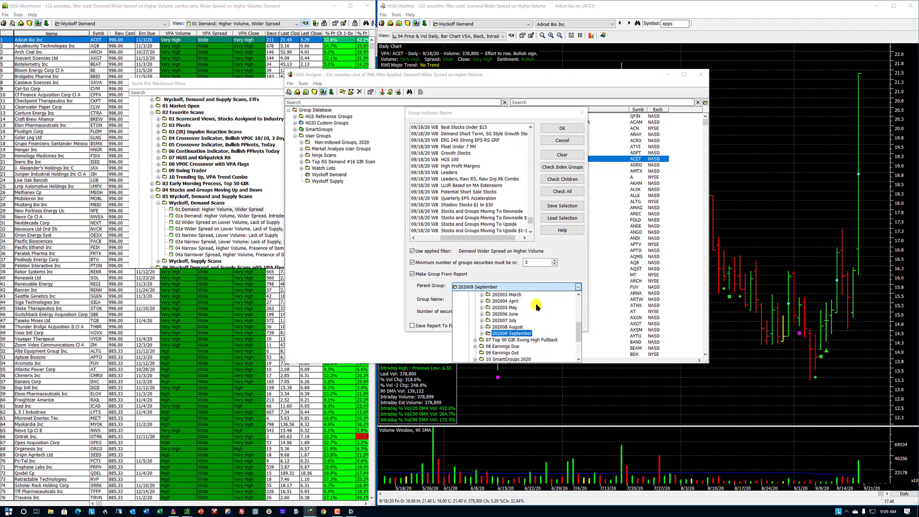
scroll(537, 306, "up", 8)
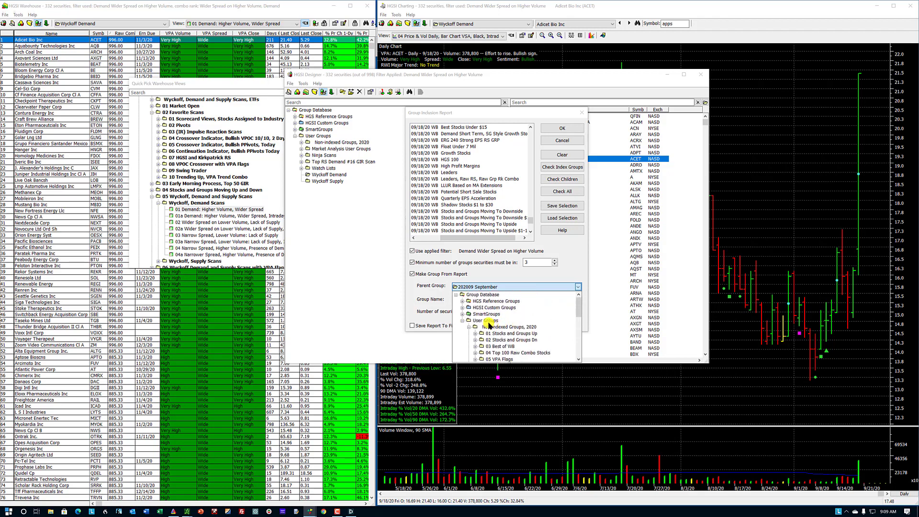
left_click(486, 320)
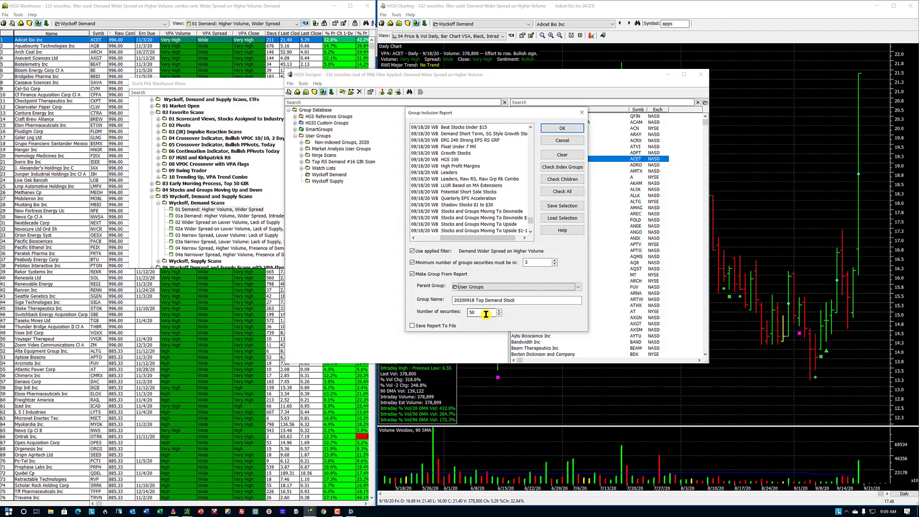
left_click(486, 314)
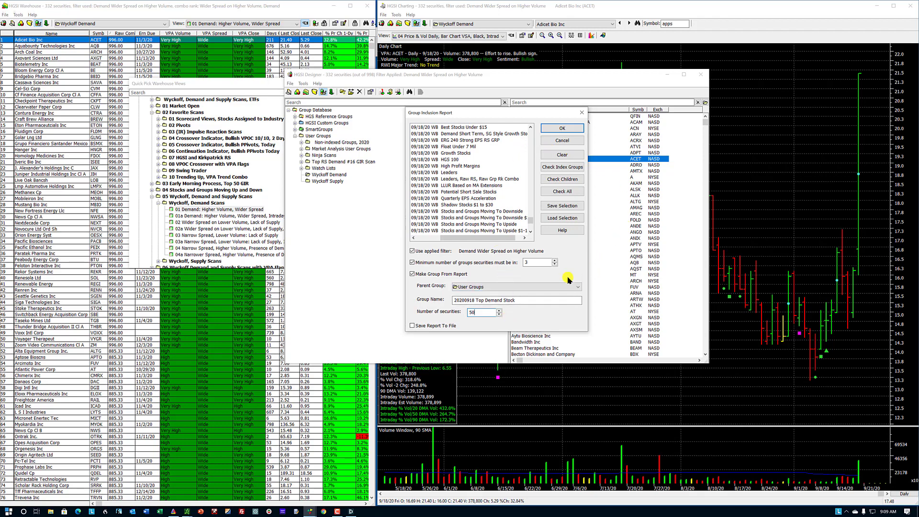
Step: Extend the group name to "20200918 Top Demand Stock Example" and run the Group Inclusion Report
left_click(517, 300)
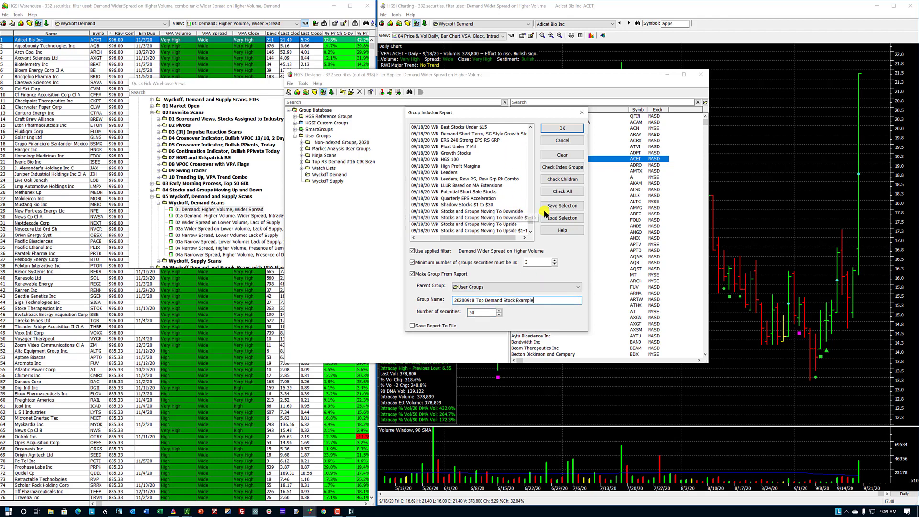
left_click(564, 128)
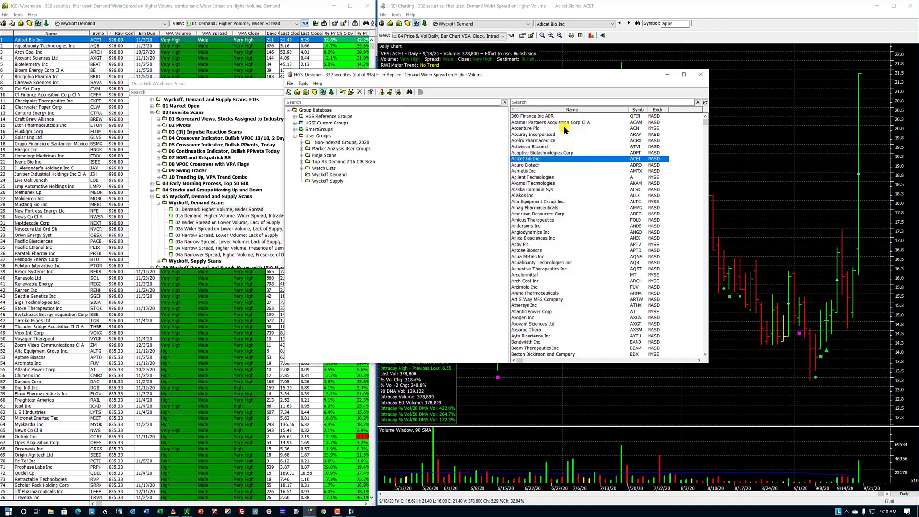
left_click(472, 271)
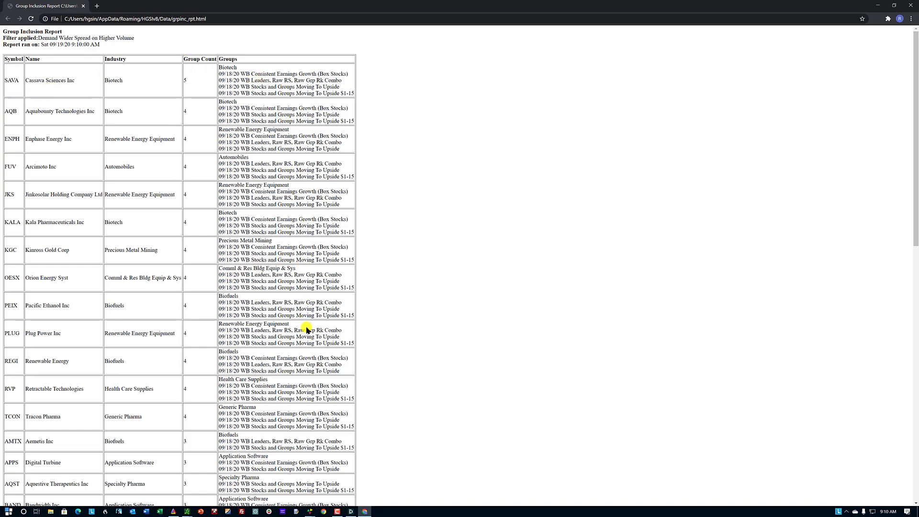
Step: Review the Group Inclusion Report's stocks and their group counts through to the end, and minimize the browser
scroll(303, 329, "down", 1)
scroll(303, 329, "down", 12)
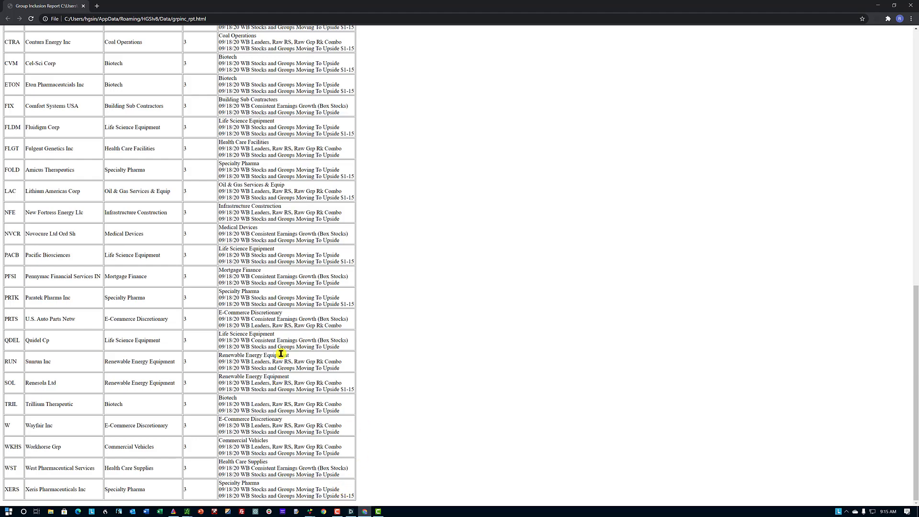
scroll(244, 374, "up", 12)
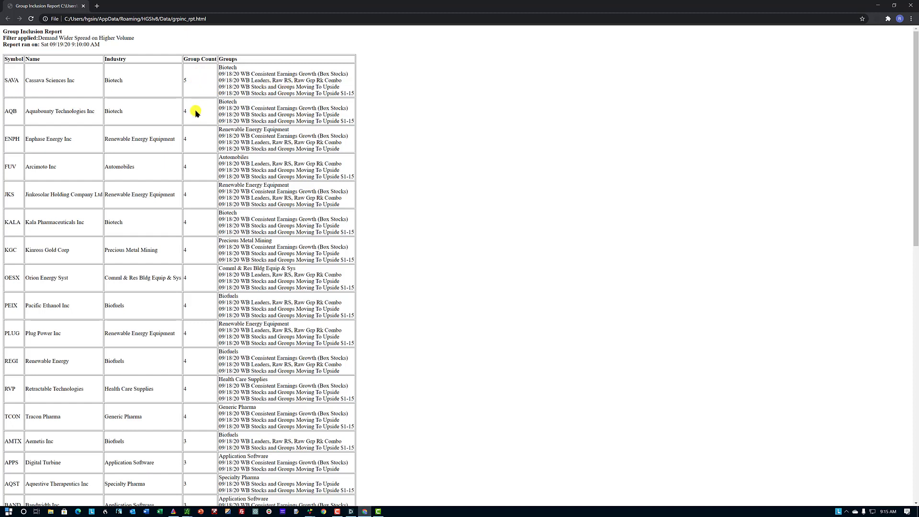
scroll(198, 413, "down", 1)
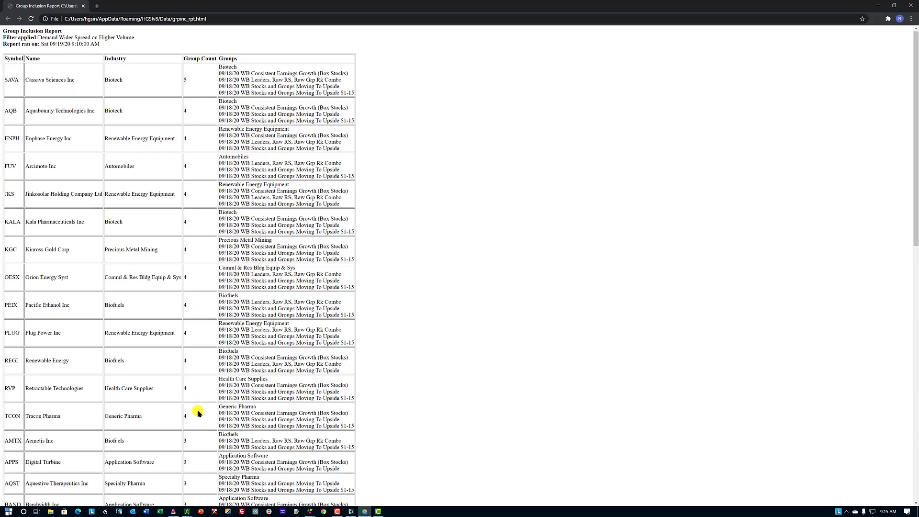
scroll(192, 388, "down", 2)
scroll(195, 382, "up", 3)
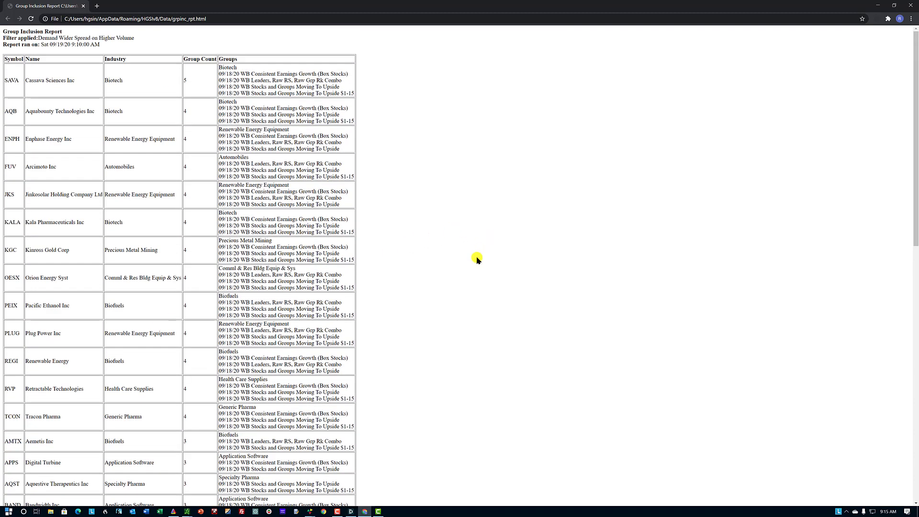
left_click(879, 5)
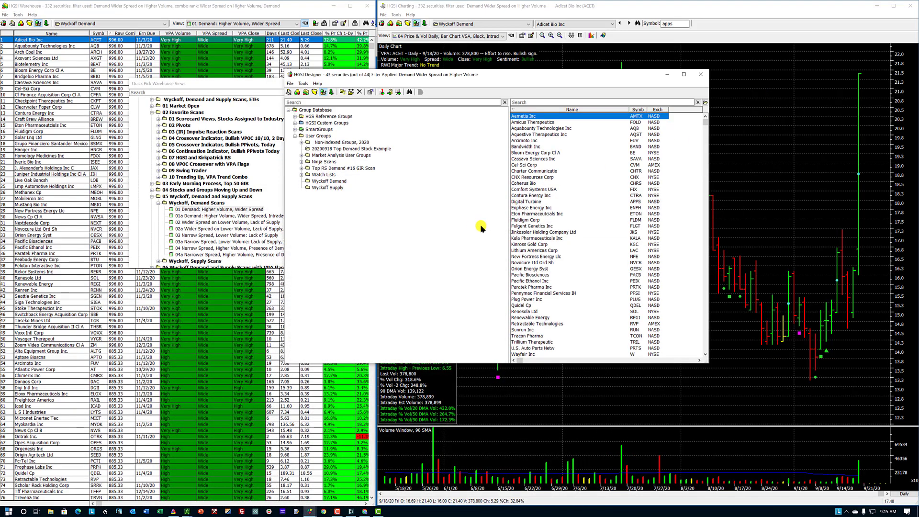
Step: Reopen the Group Inclusion Report settings to review the applied filter and minimum number of groups options, and close them
left_click(379, 92)
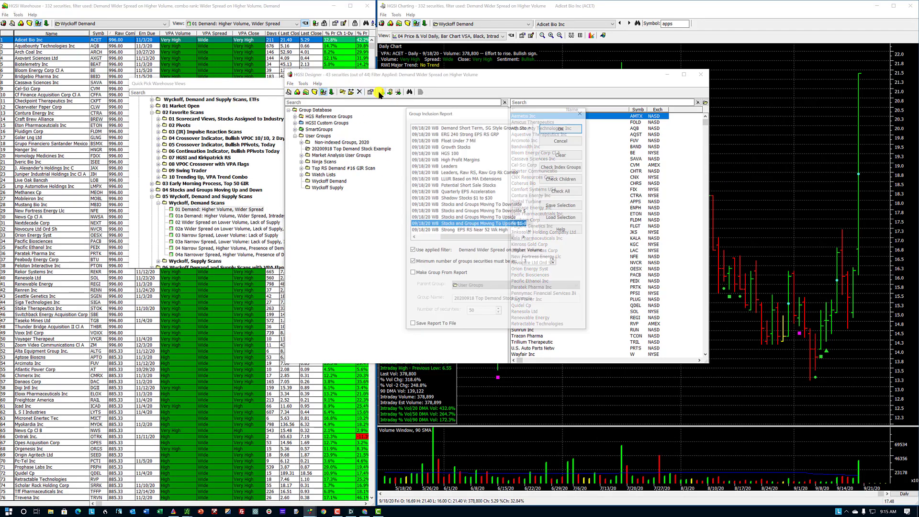
left_click(412, 251)
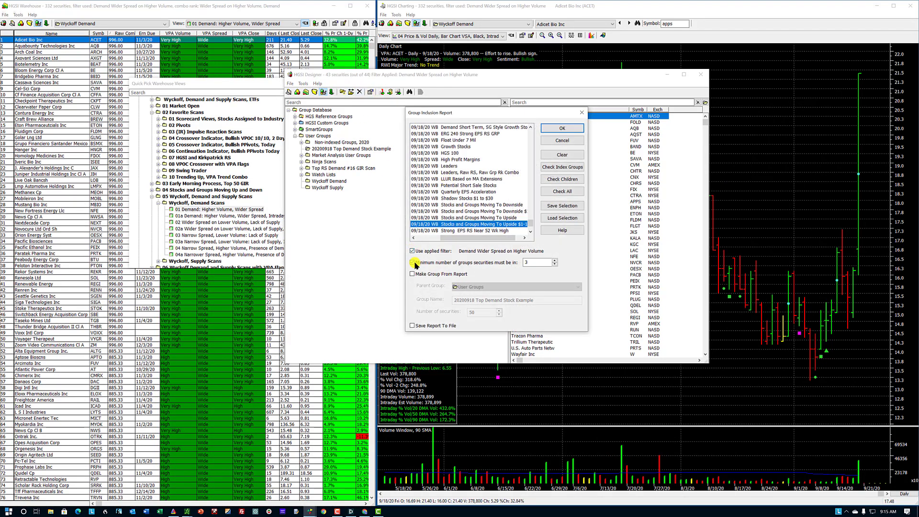
left_click(413, 262)
left_click(581, 113)
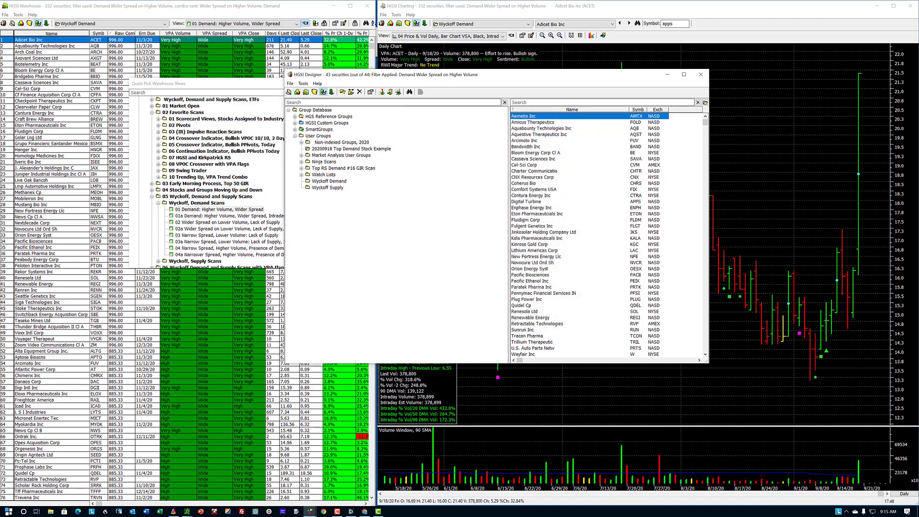
Step: Load the 20200918 Top Demand Stock Example group into the Warehouse and close the Quick Pick Warehouse Views window
left_click(4, 23)
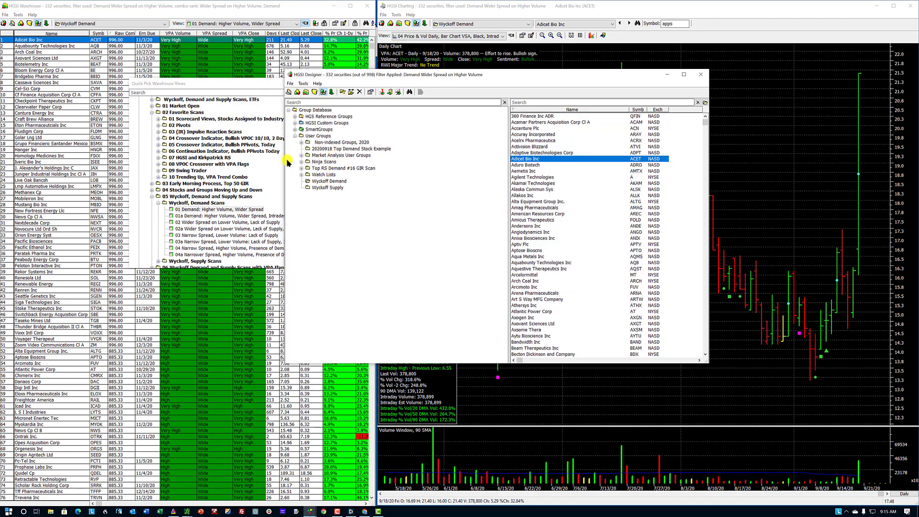
left_click(344, 168)
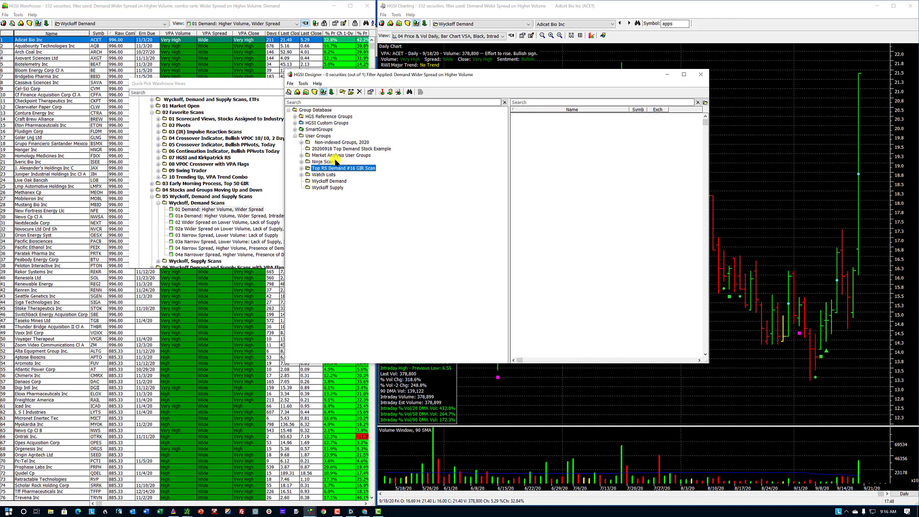
left_click(330, 149)
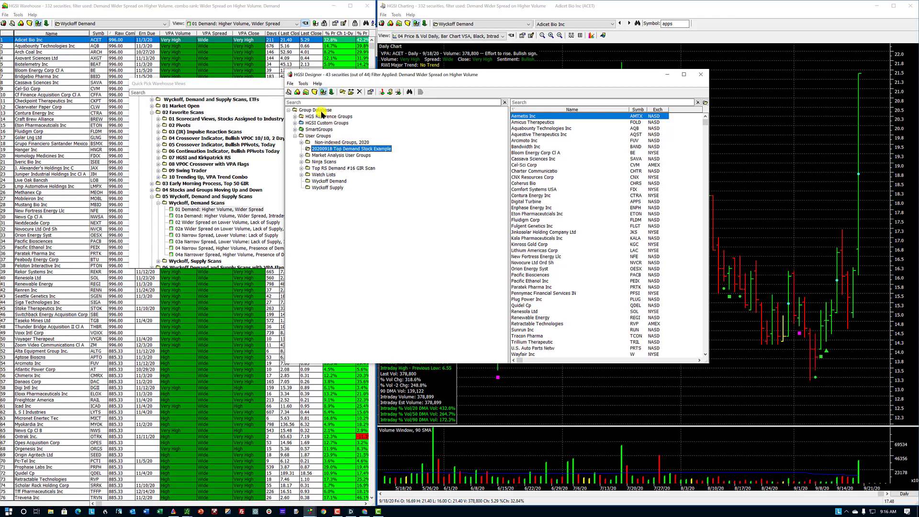
left_click(307, 93)
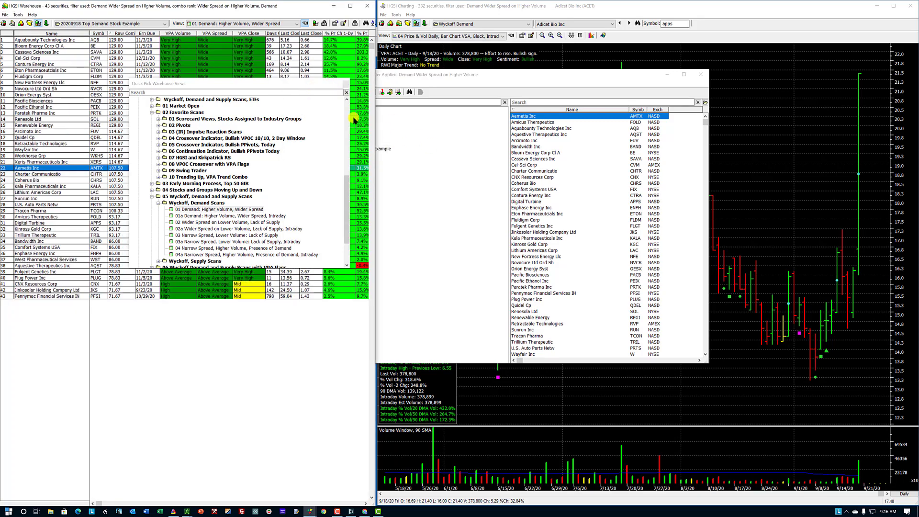
left_click_drag(299, 85, 571, 136)
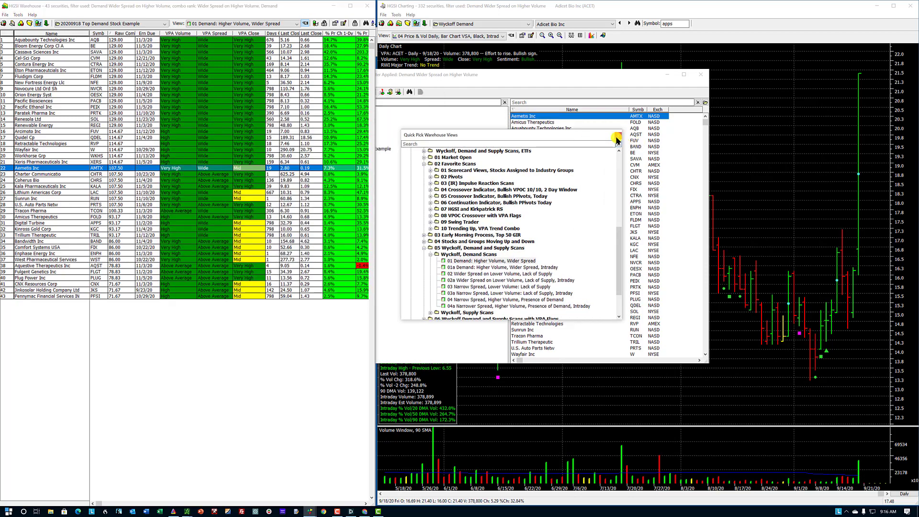
left_click(618, 136)
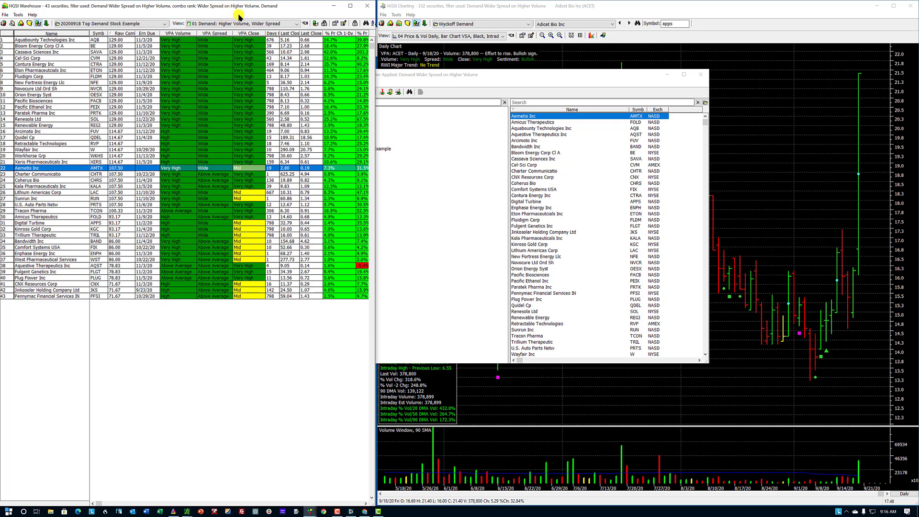
Step: Chart Aquabounty Technologies with the Wyckoff view "01 VFB Demand: Higher Volume, Wider Spread"
left_click(140, 41)
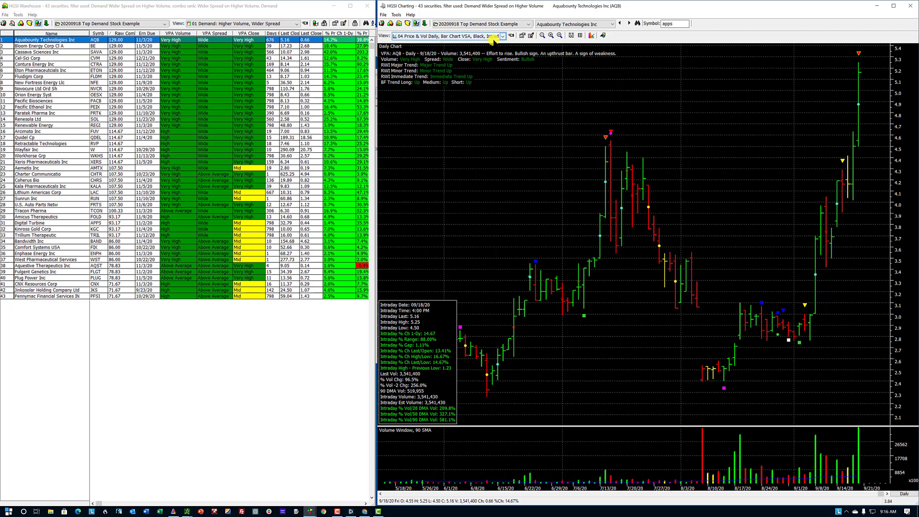
left_click(511, 35)
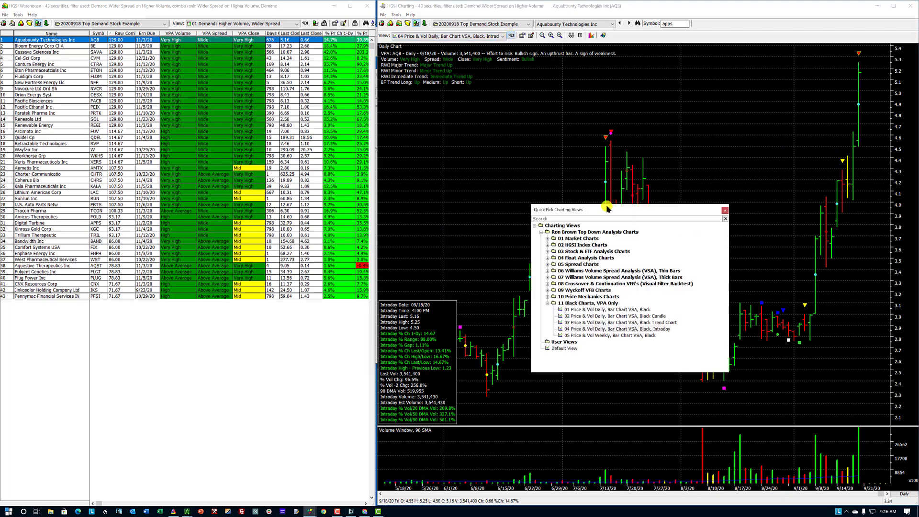
left_click(561, 202)
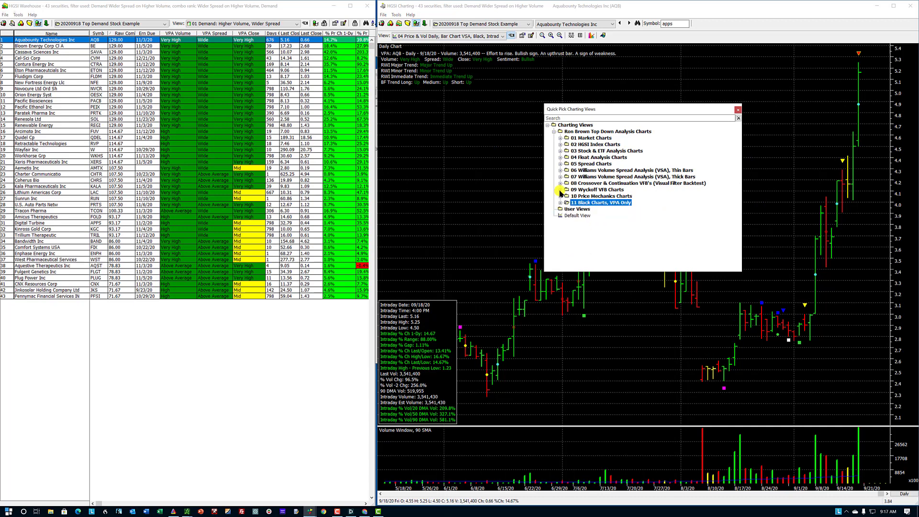
left_click(561, 190)
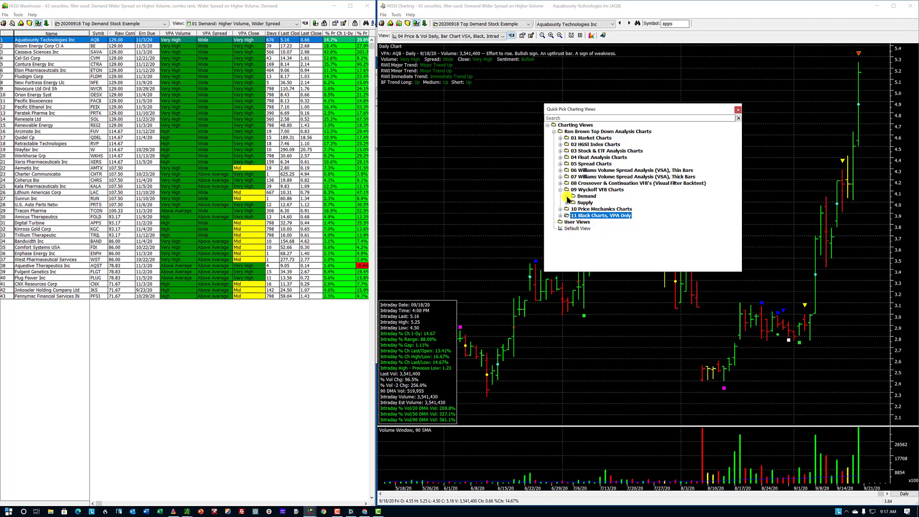
left_click(567, 198)
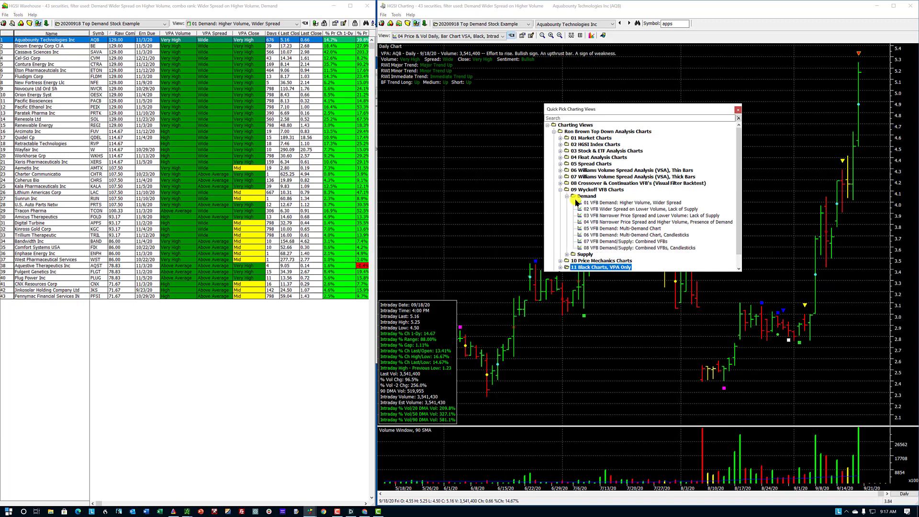
left_click(623, 203)
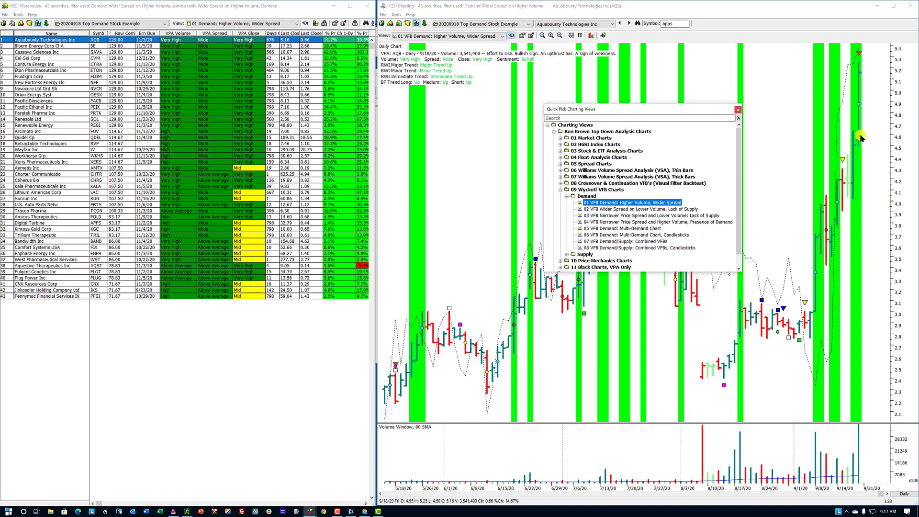
Step: Examine the highlighted demand bars on the Aquabounty Technologies, Bloom Energy and Cassava Sciences charts
left_click(856, 153)
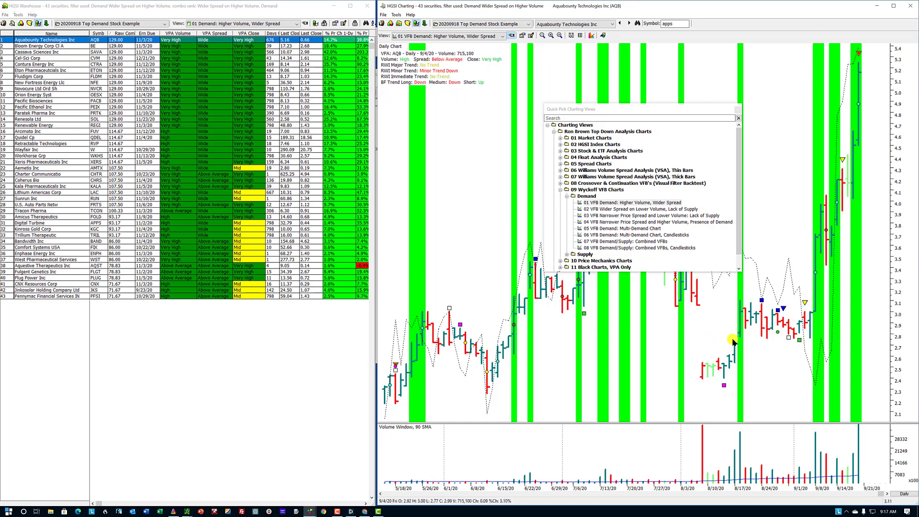
left_click_drag(636, 112, 589, 178)
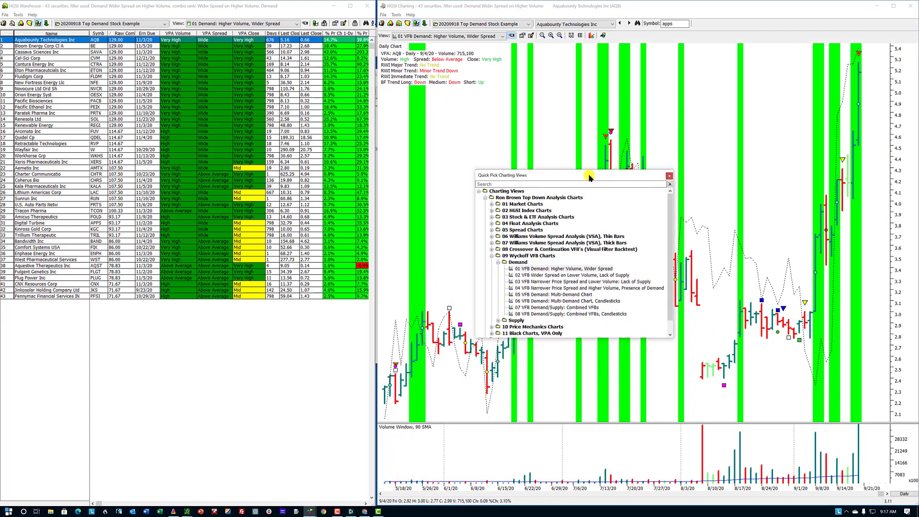
left_click(63, 46)
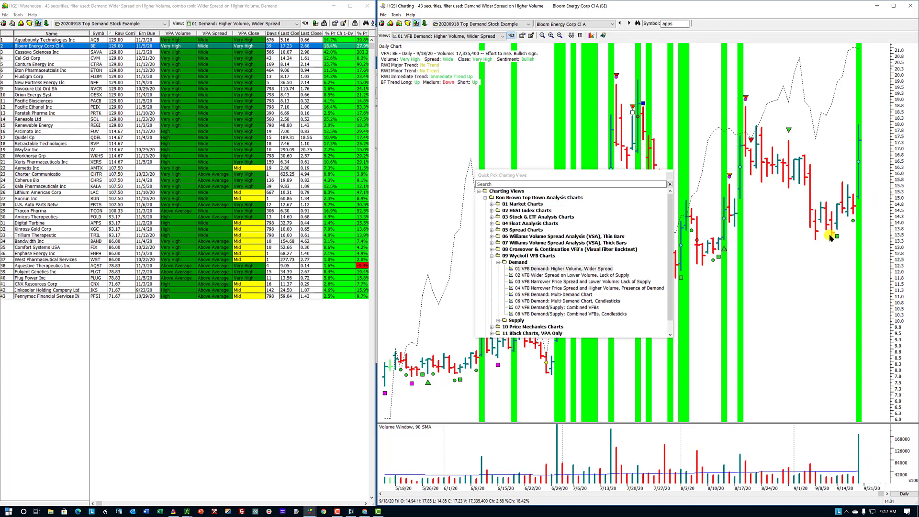
key("Left")
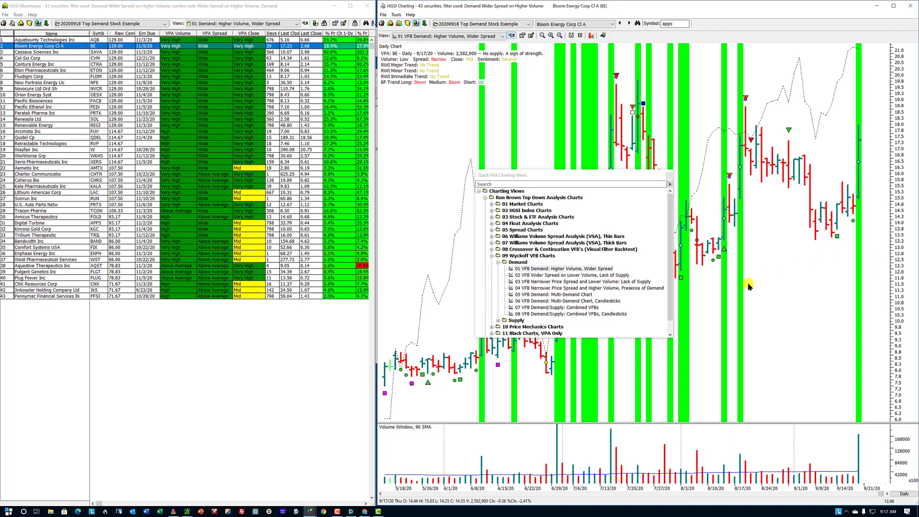
left_click(859, 168)
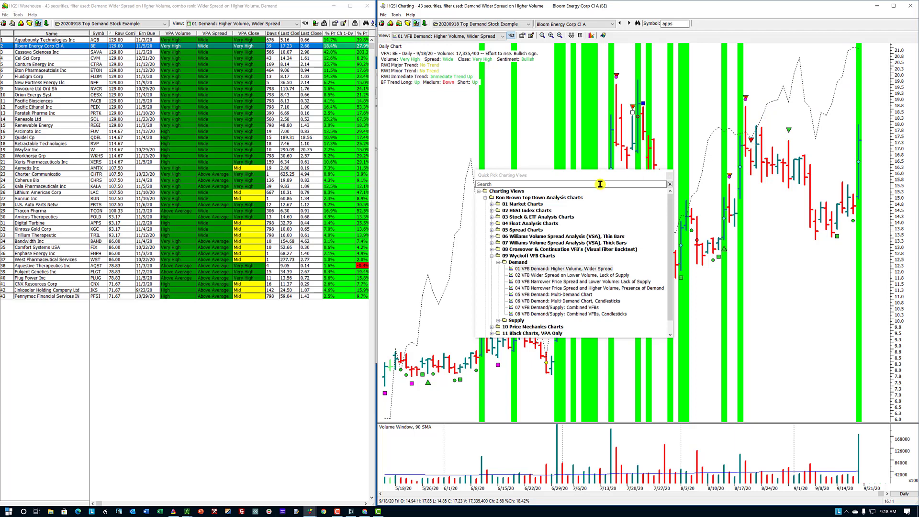
left_click(66, 45)
left_click(57, 52)
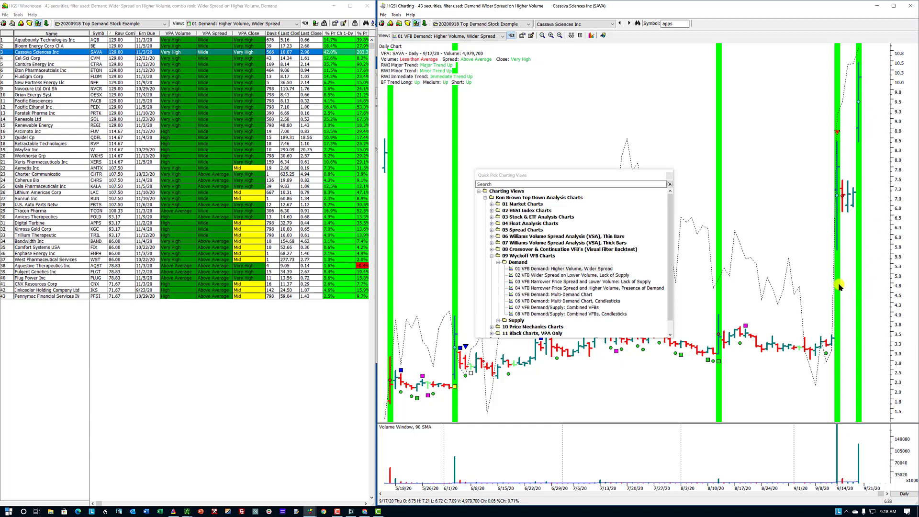
Step: Examine the 8/11 demand bar on the Cassava Sciences chart, and chart Pacific Ethanol Inc to inspect its September demand bars unobstructed
left_click(717, 357)
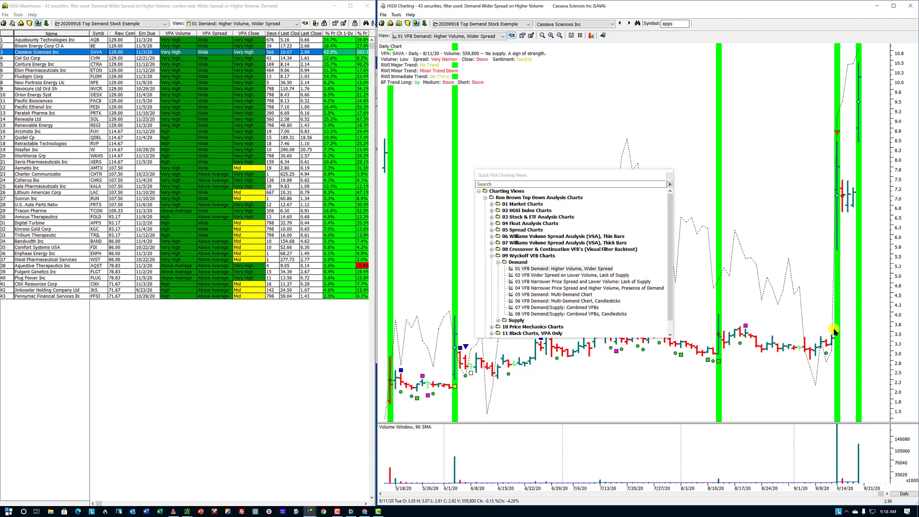
left_click(75, 59)
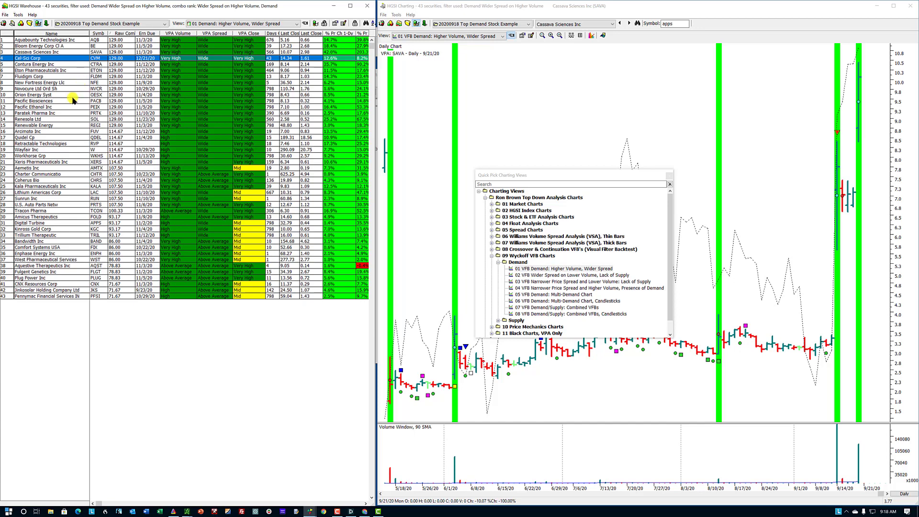
left_click(67, 107)
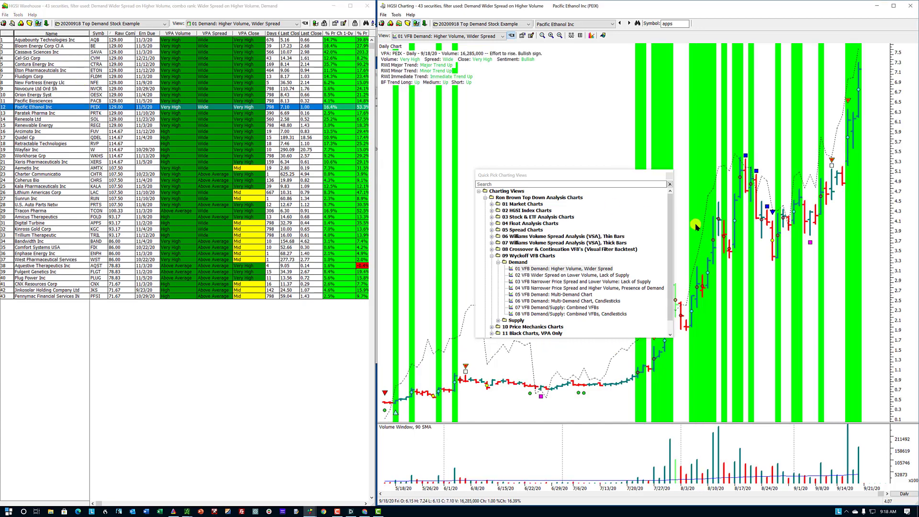
left_click_drag(602, 179, 512, 194)
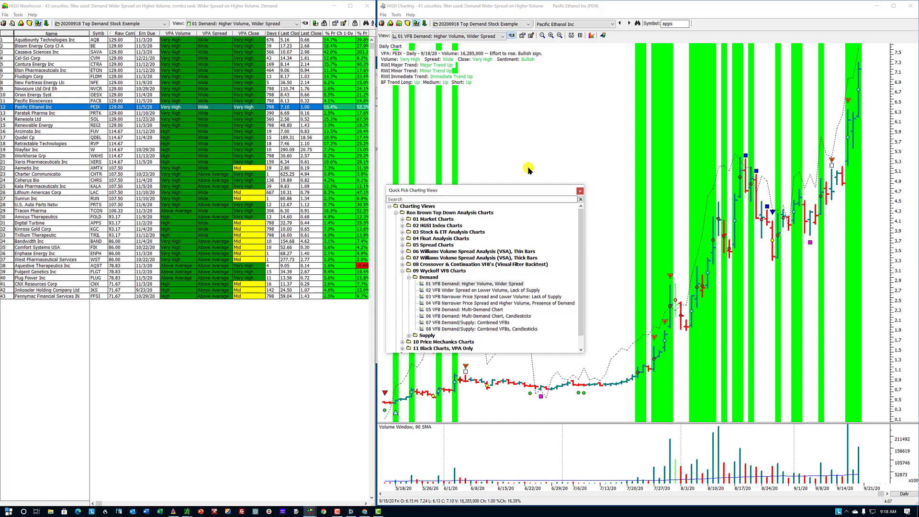
left_click(820, 223)
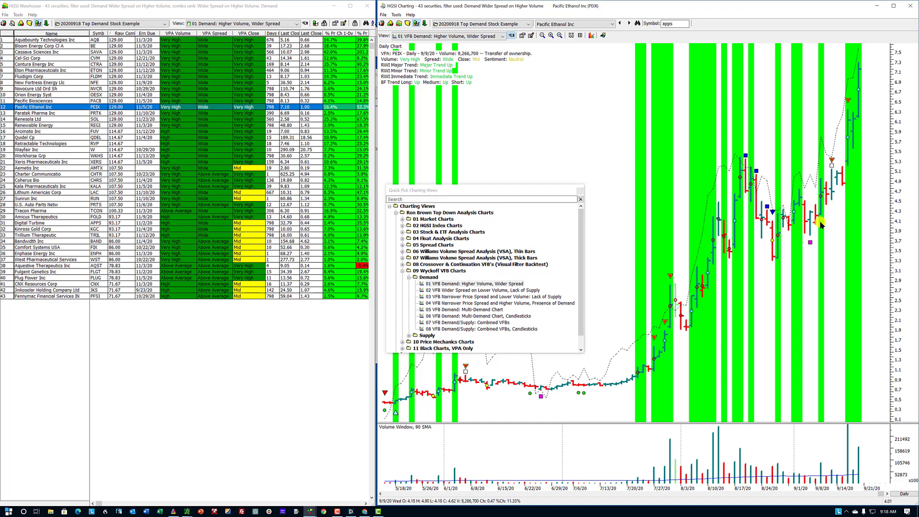
left_click(848, 165)
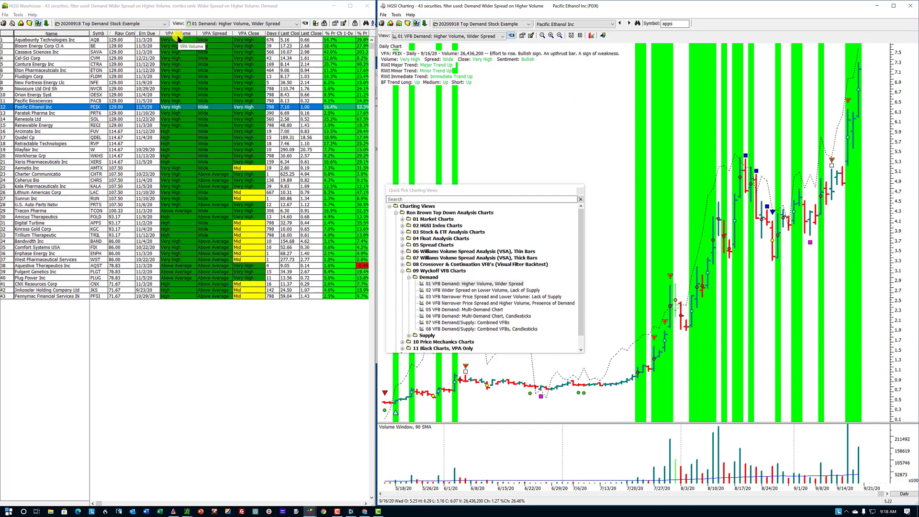
Step: Open the HGSI Designer and list all securities of the 20200908 Top GIR RS group under Top RS Demand #16 GIR Scan, with the filter removed
left_click(4, 24)
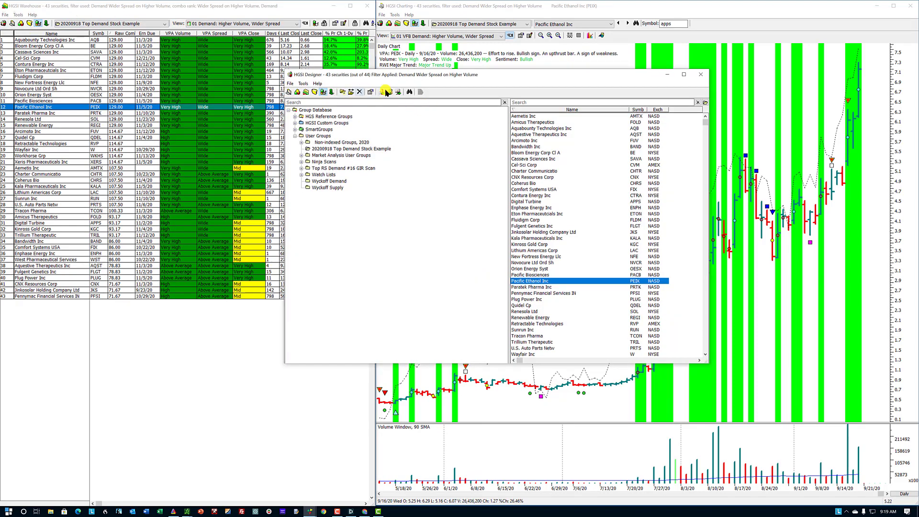
left_click_drag(397, 78, 255, 106)
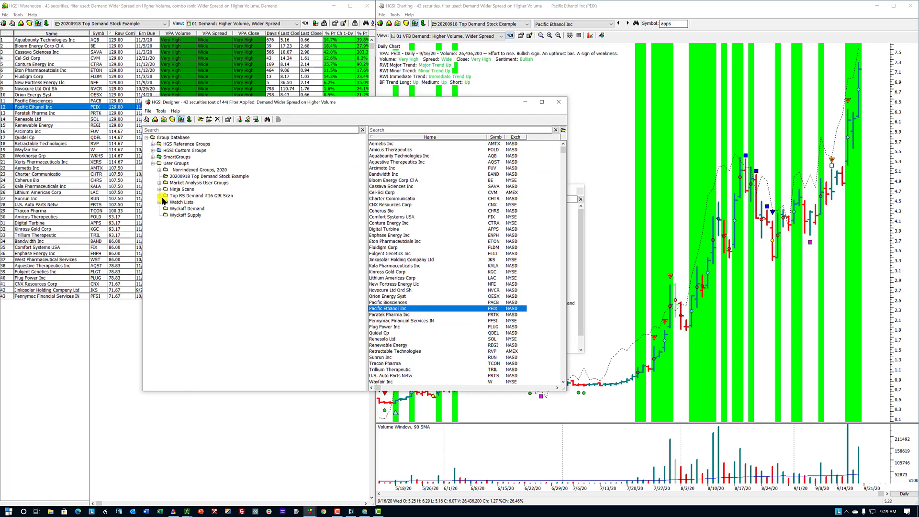
left_click(160, 196)
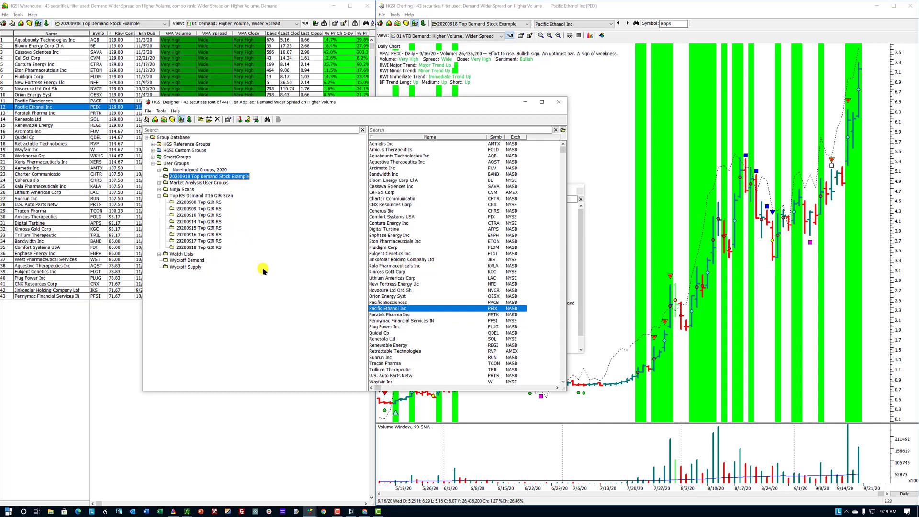
left_click(200, 203)
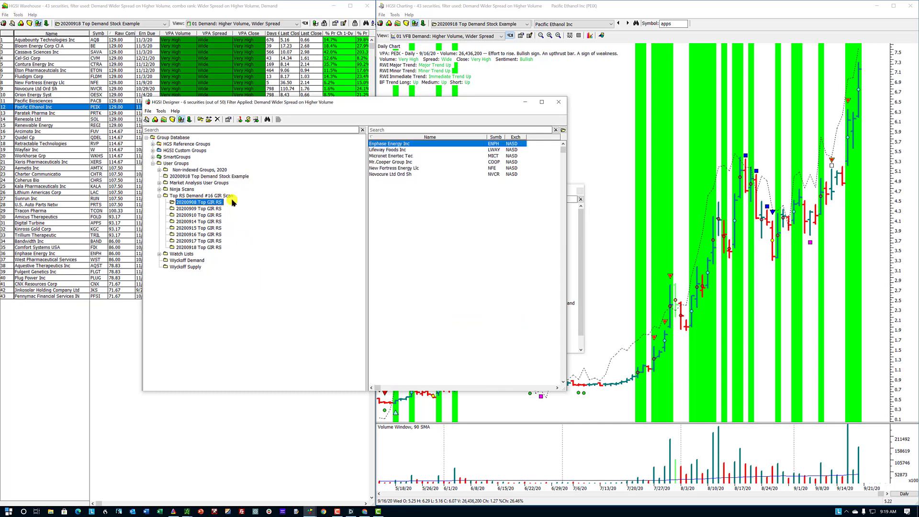
left_click(181, 119)
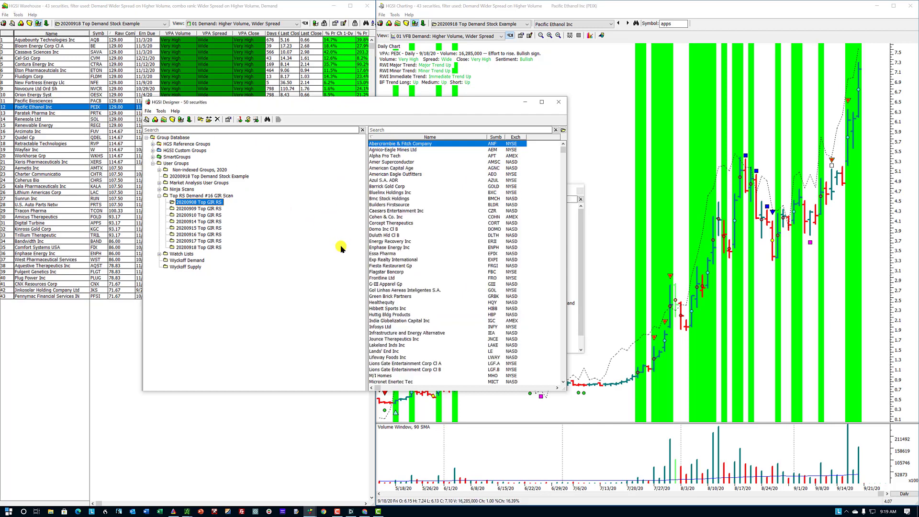
scroll(392, 245, "down", 3)
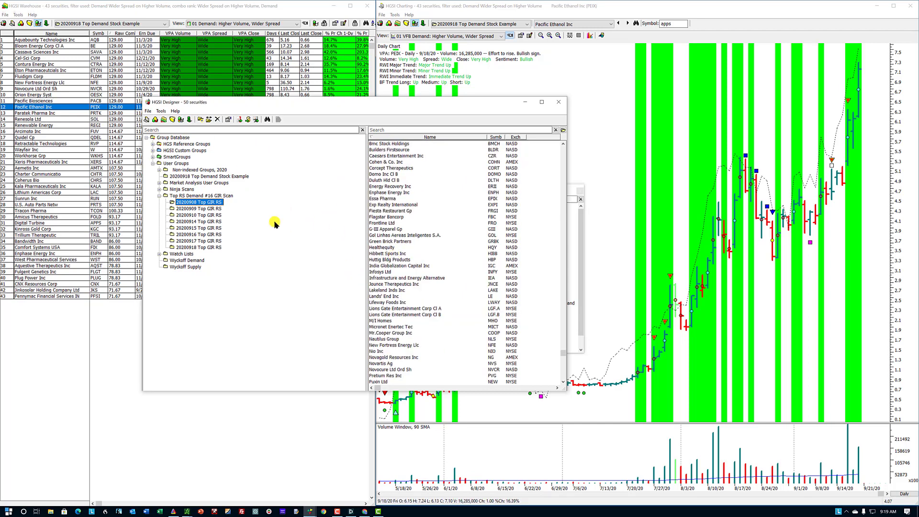
scroll(463, 321, "down", 1)
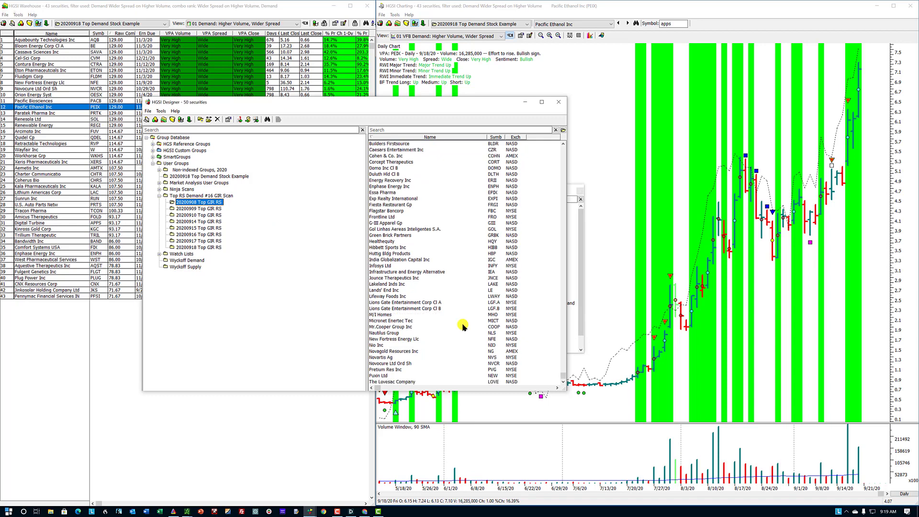
scroll(462, 326, "up", 4)
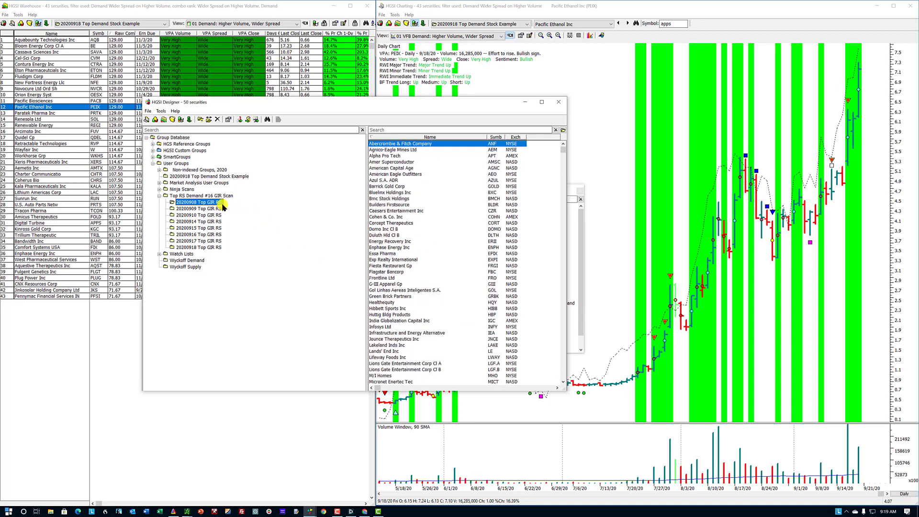
Step: Run a Group Performance Analysis of 20200908 Top GIR RS versus the S&P 500, starting September 9 and ending September 18, 2020
left_click(248, 120)
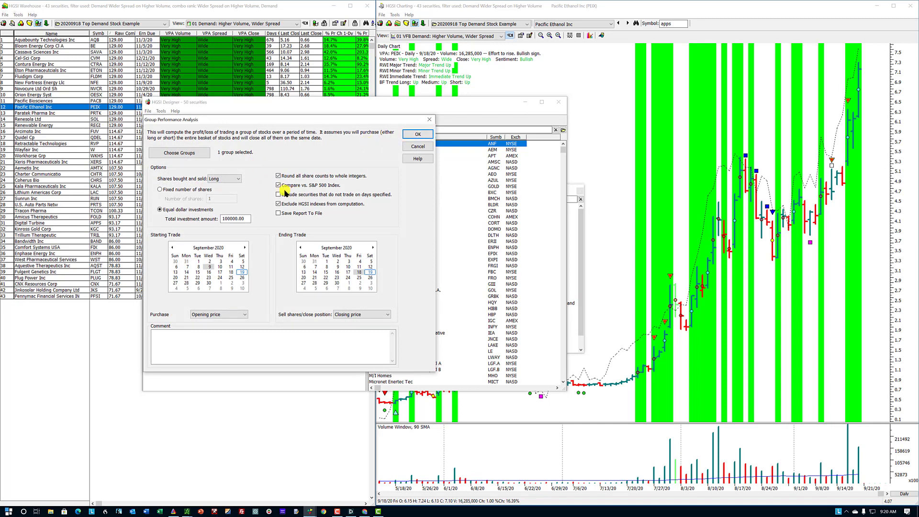
left_click(186, 154)
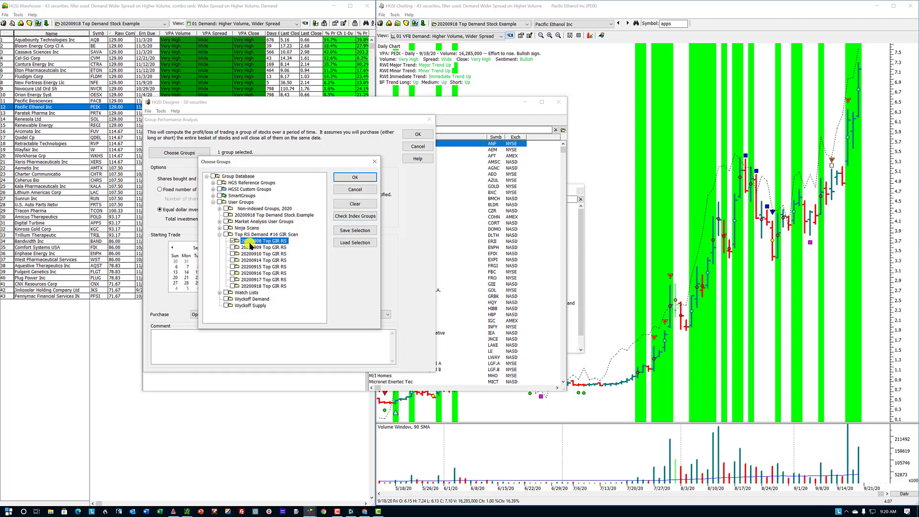
left_click(354, 177)
left_click(280, 185)
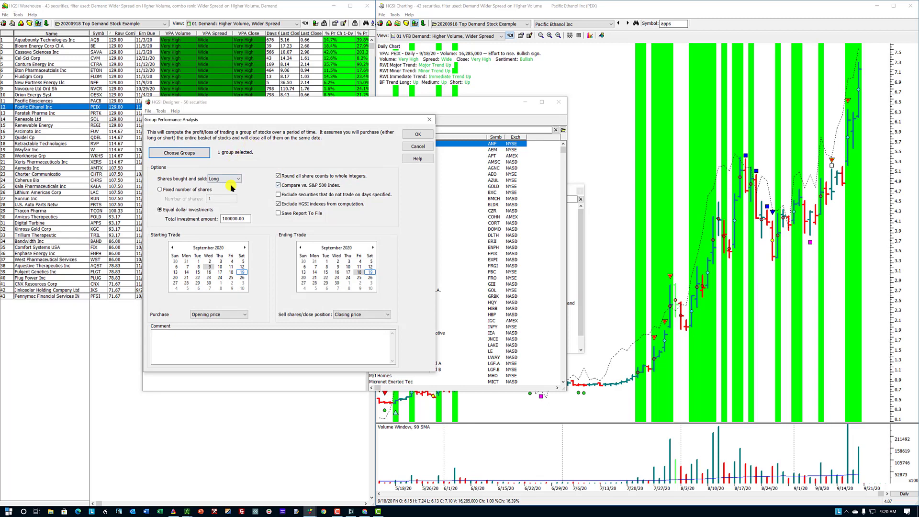
left_click(210, 267)
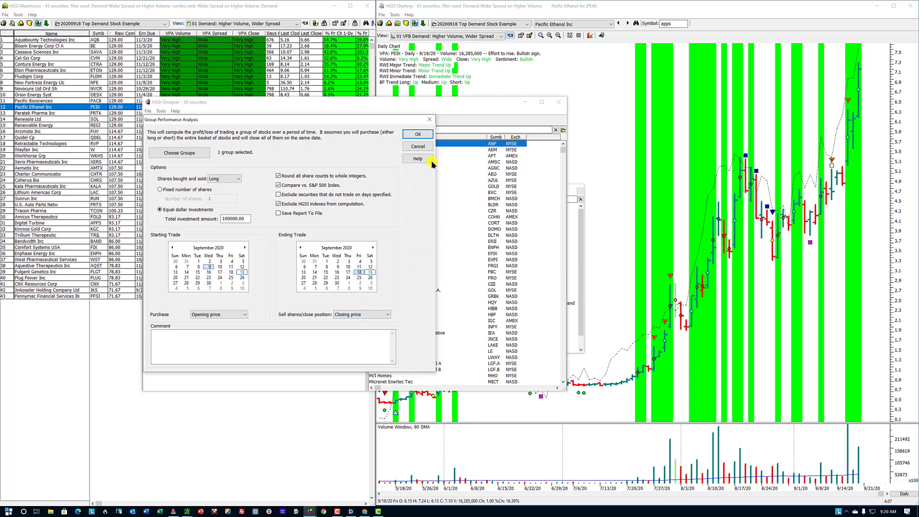
left_click(418, 136)
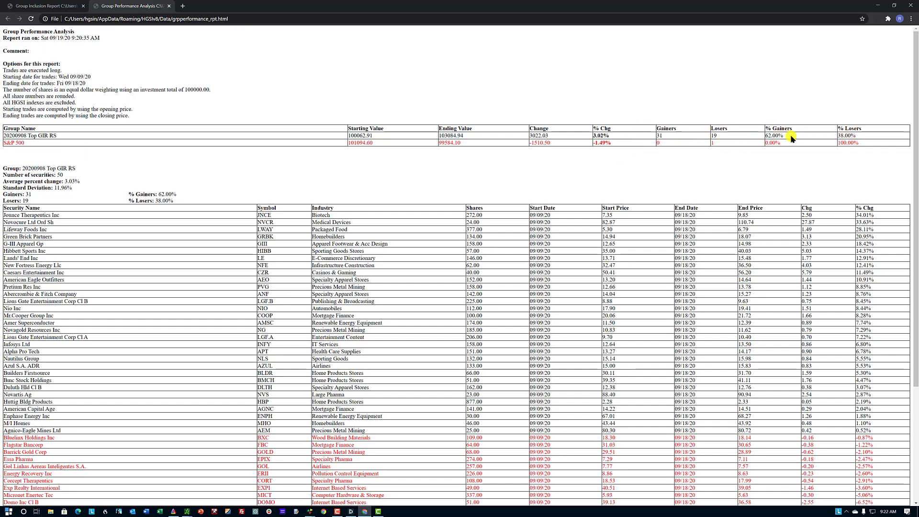
Step: Examine the individual security gains and losses and the S&P 500 section in the 20200908 Top GIR RS performance report
scroll(462, 218, "down", 4)
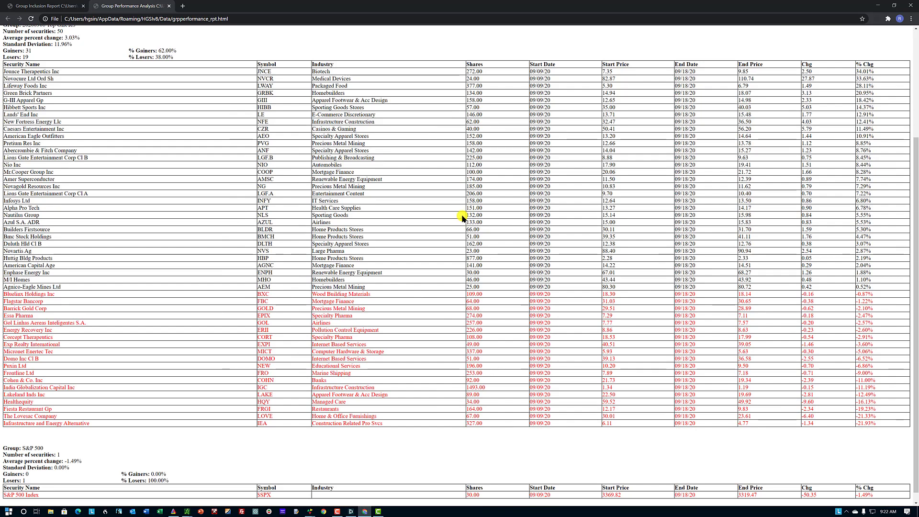
scroll(462, 217, "up", 1)
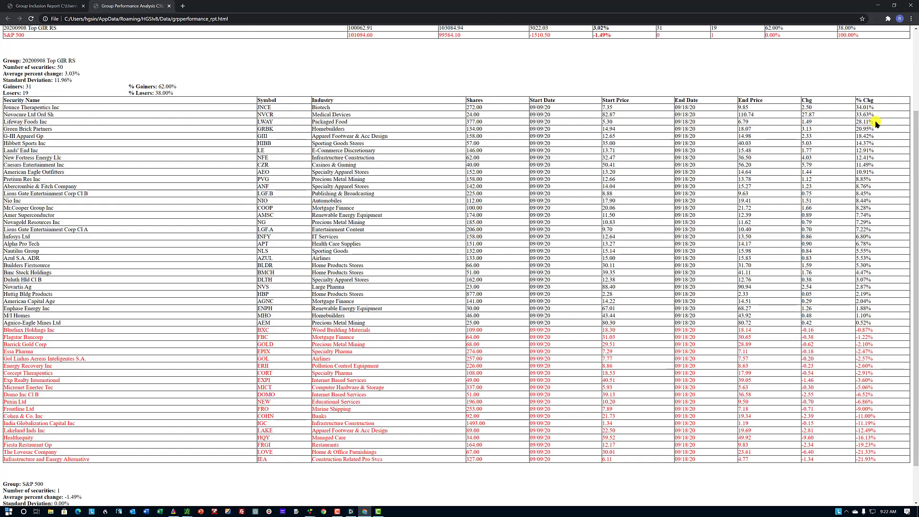
scroll(821, 268, "down", 1)
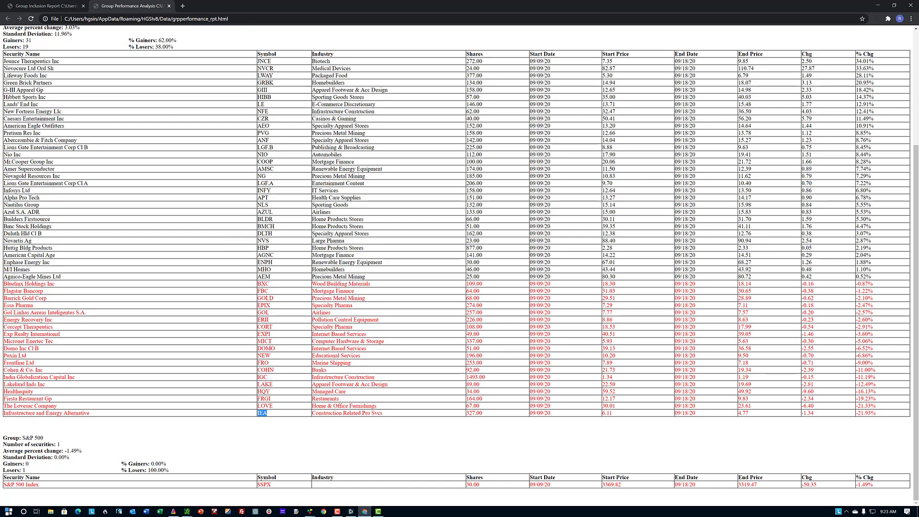
Step: Minimize the browser report to return to the HGSI Designer and select the 20200909 Top GIR RS group
key("alt+Tab")
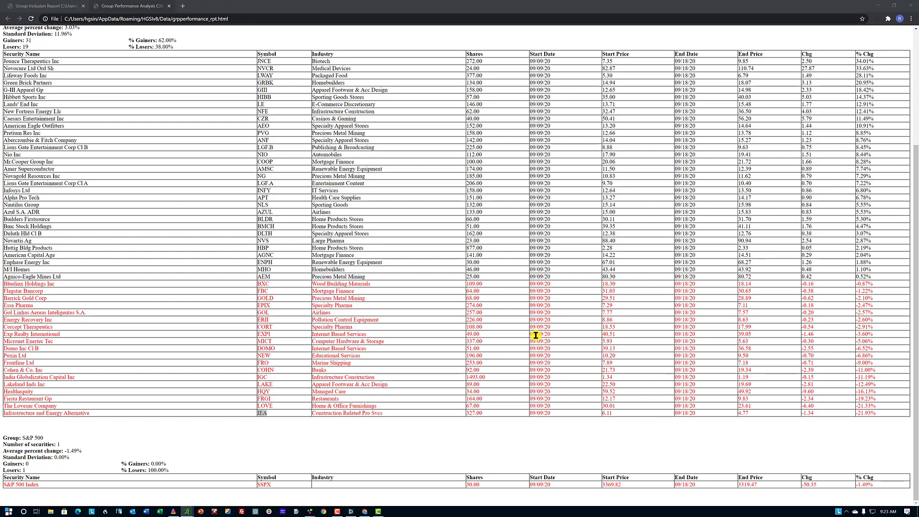
left_click(875, 4)
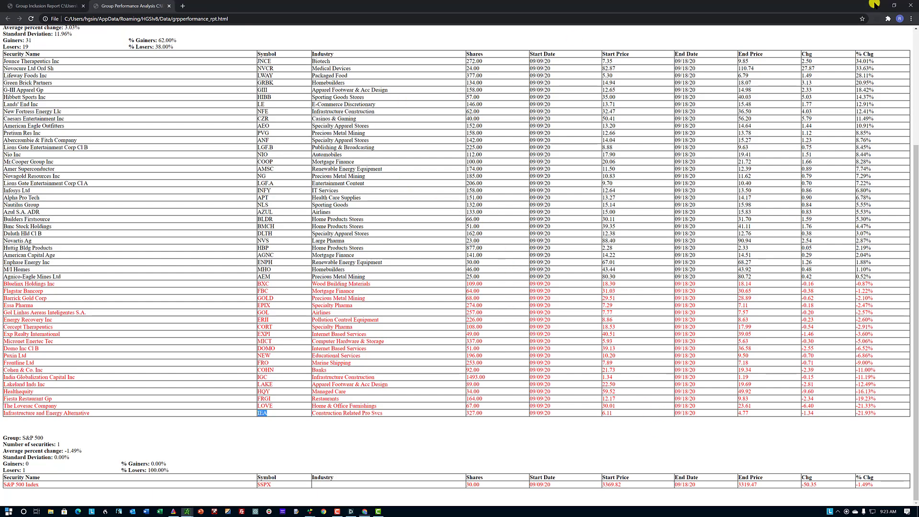
left_click(875, 4)
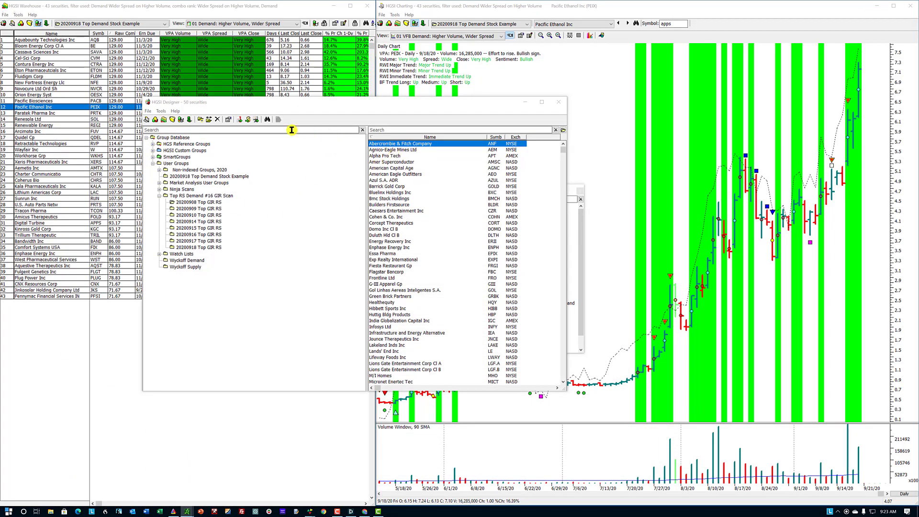
left_click(207, 210)
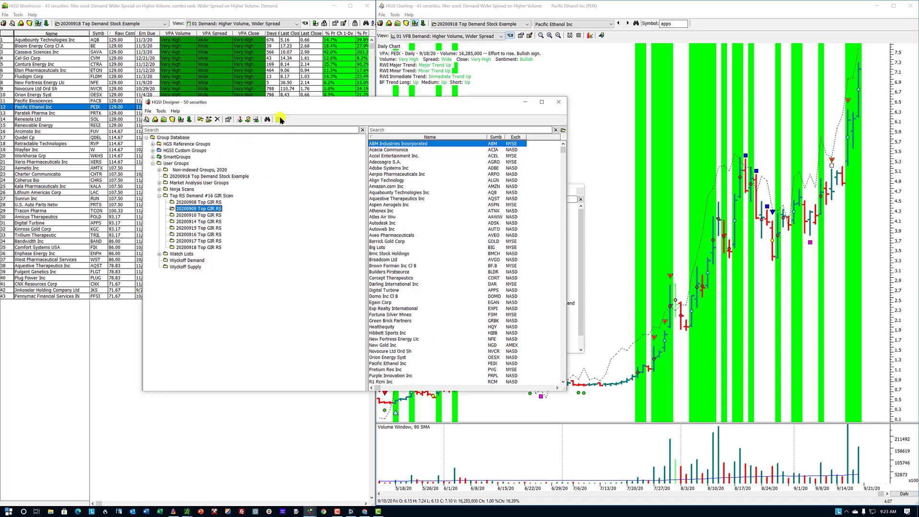
left_click(241, 120)
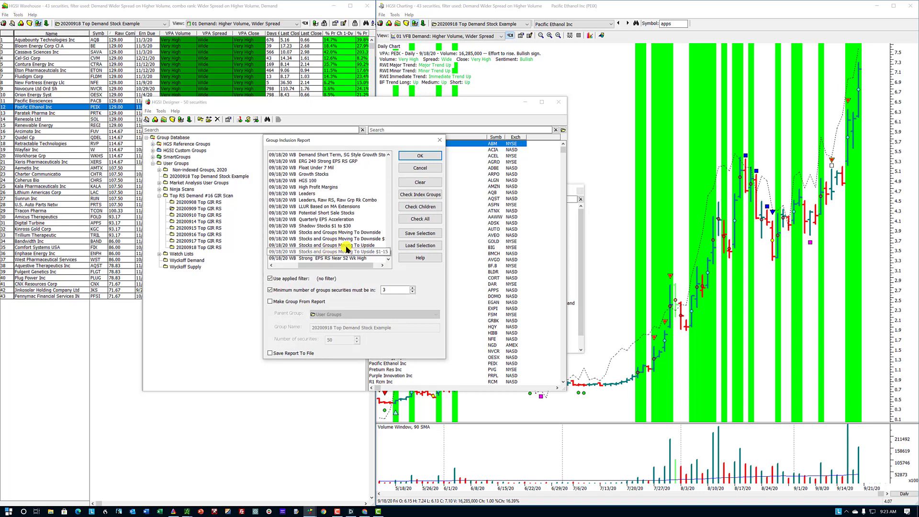
left_click(346, 251)
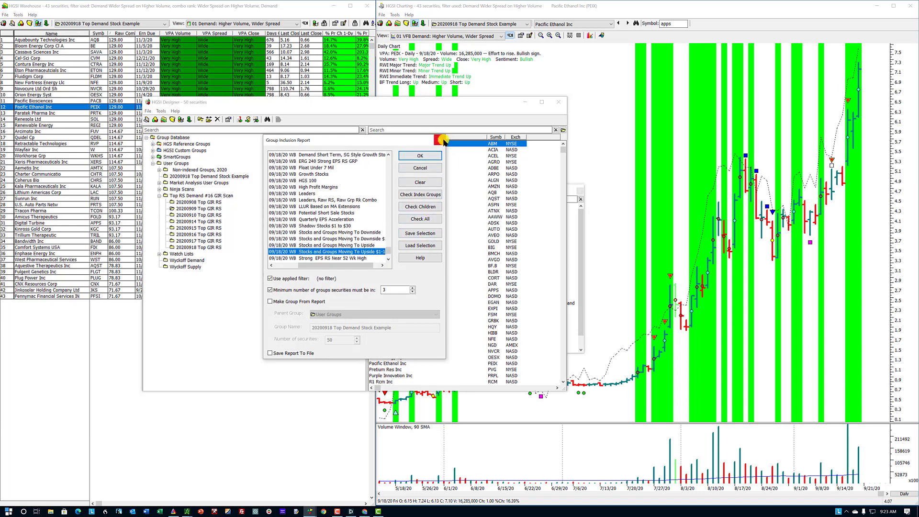
left_click(443, 140)
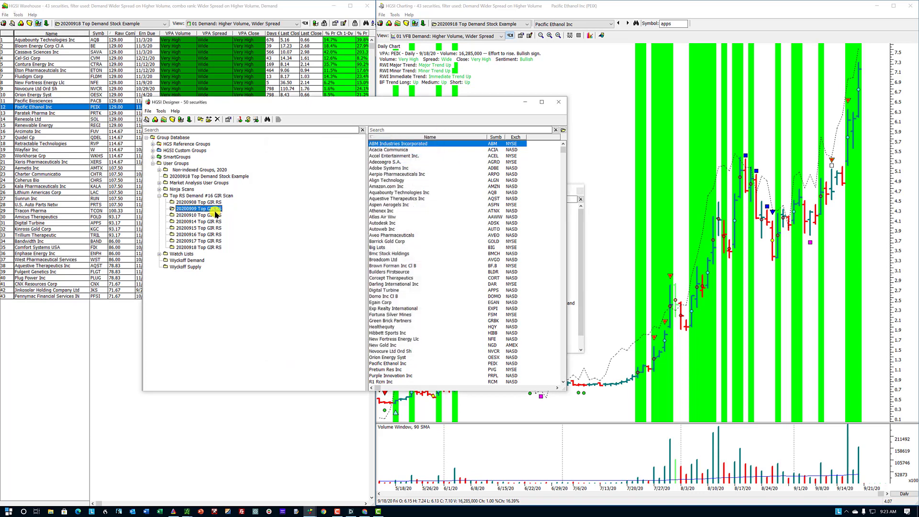
Step: Run a Group Performance Analysis of only the 20200909 Top GIR RS group with the starting trade on September 10, 2020
left_click(247, 119)
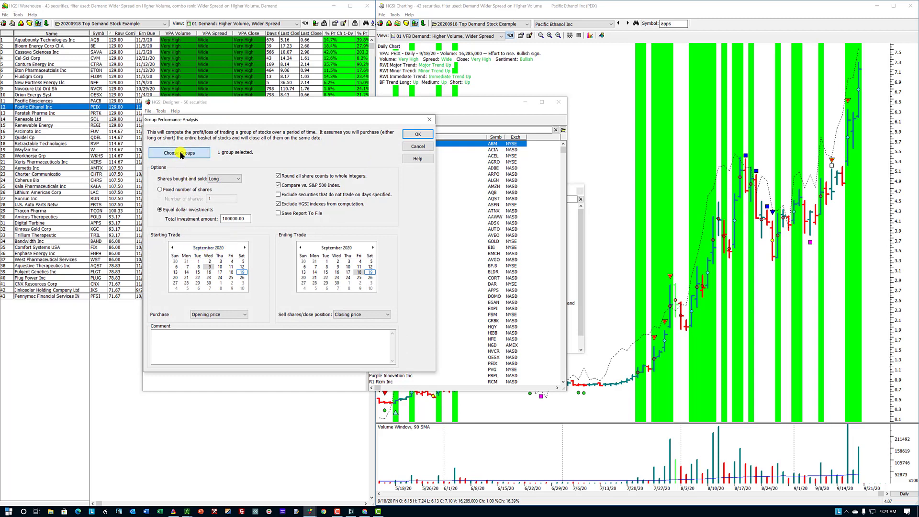
left_click(181, 154)
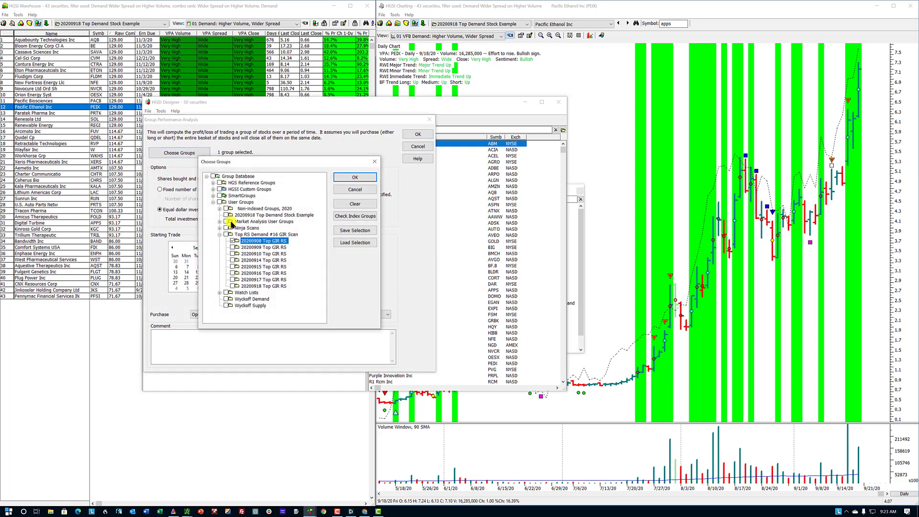
left_click(234, 247)
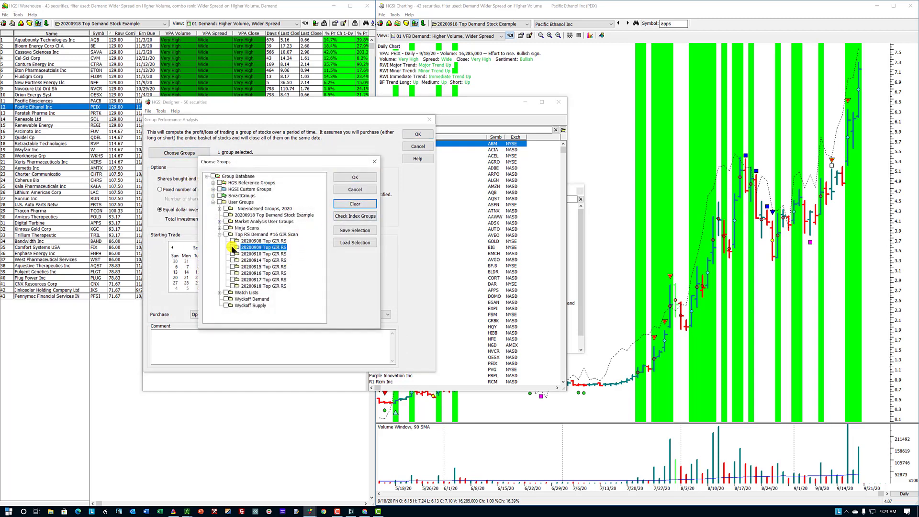
left_click(353, 178)
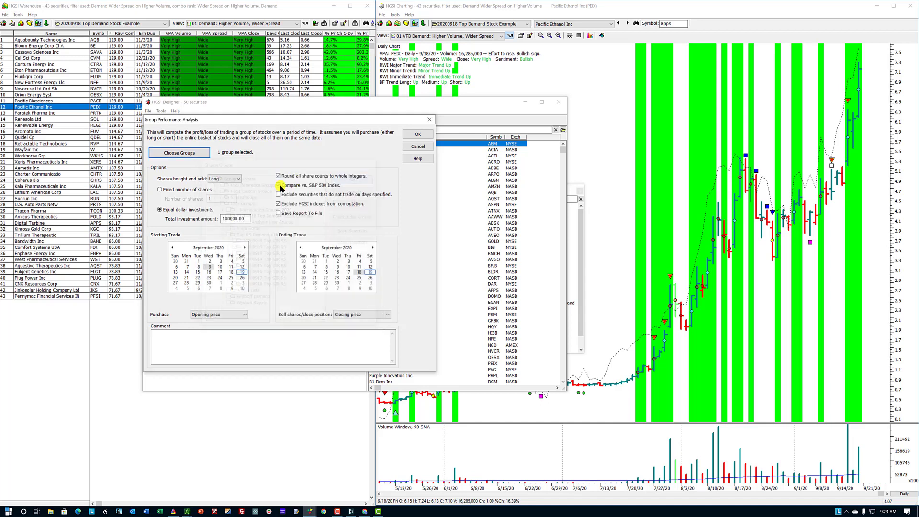
left_click(222, 267)
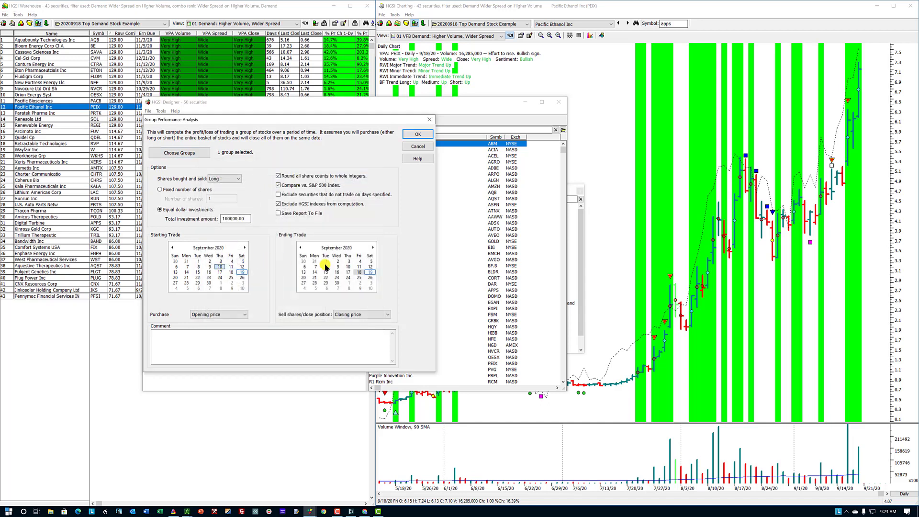
left_click(416, 134)
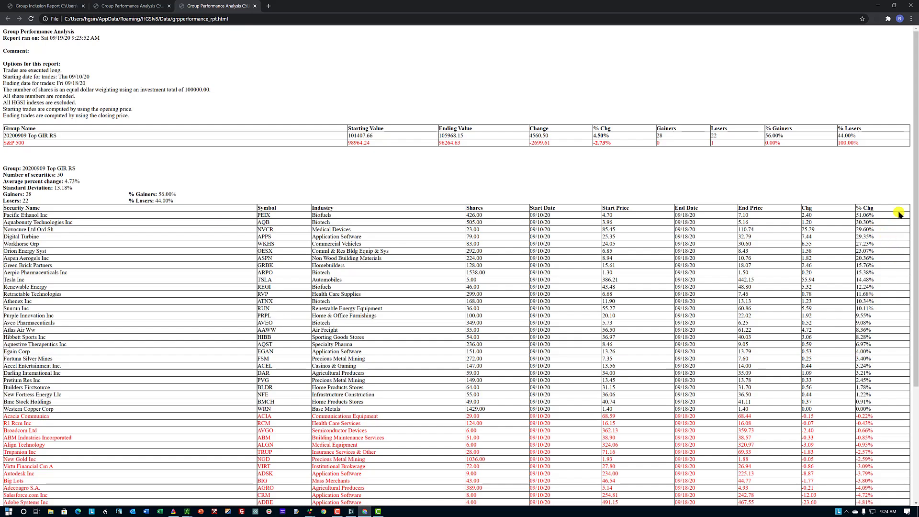
Step: Examine the security gains, losses and S&P 500 section of the 20200909 Top GIR RS performance report and return to the charting workspace
scroll(889, 252, "down", 3)
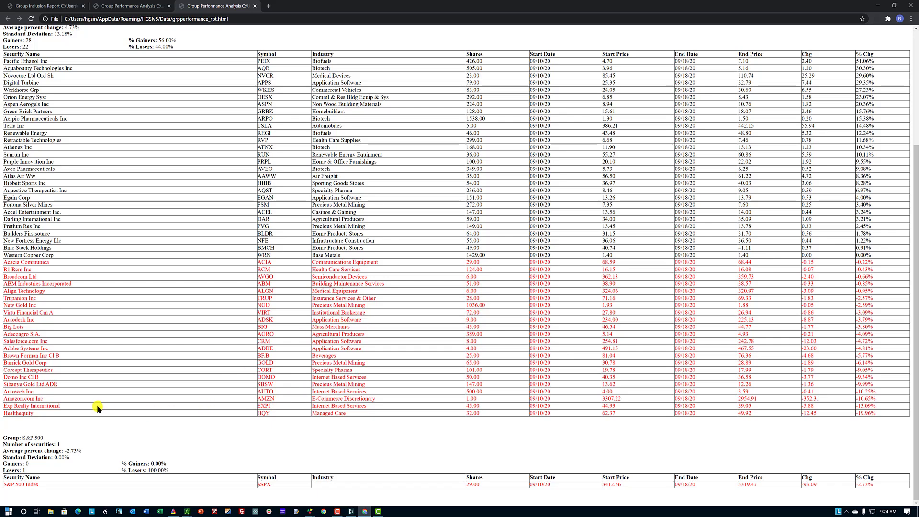
scroll(286, 309, "up", 3)
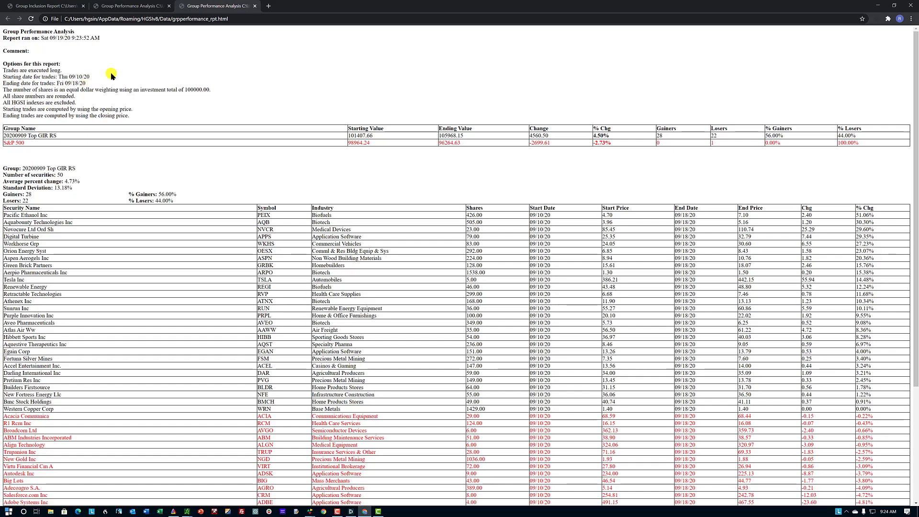
left_click(878, 5)
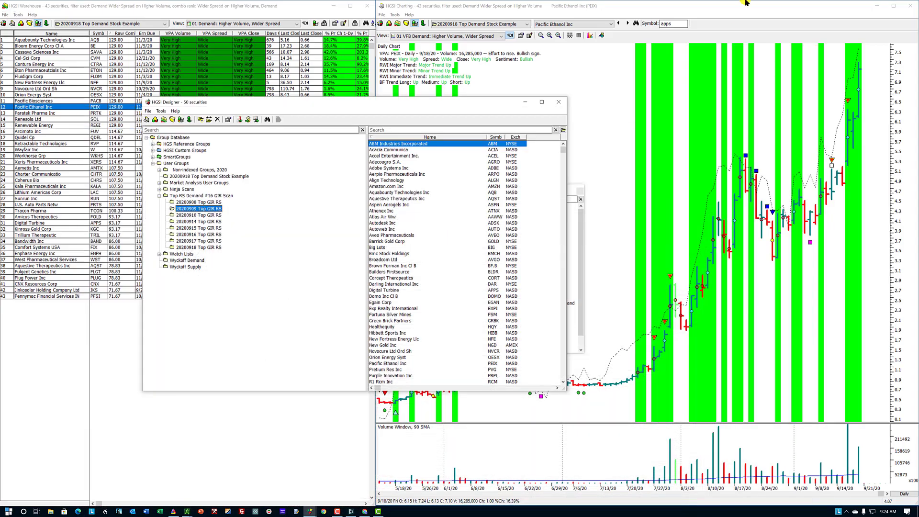
Step: Chart Exp Realty International with symbol expi and inspect its September 8 and September 9, 2020 bars
left_click(677, 21)
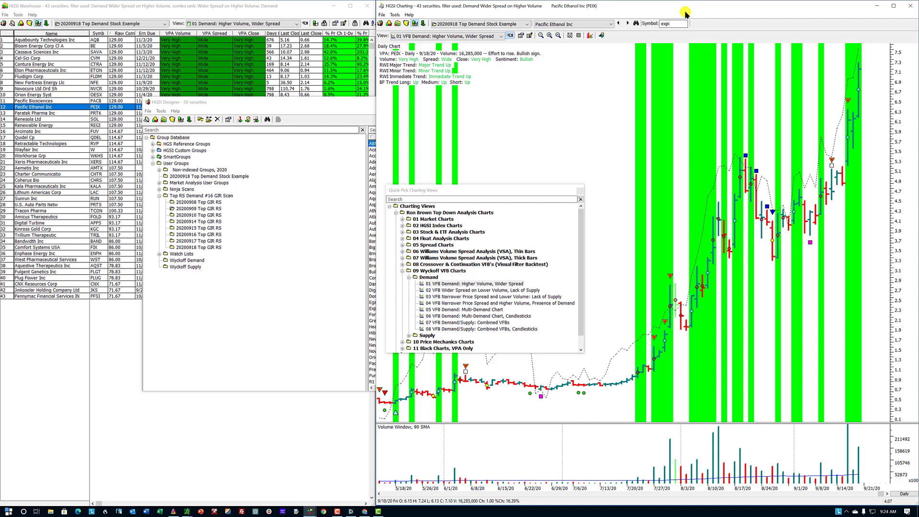
key("Return")
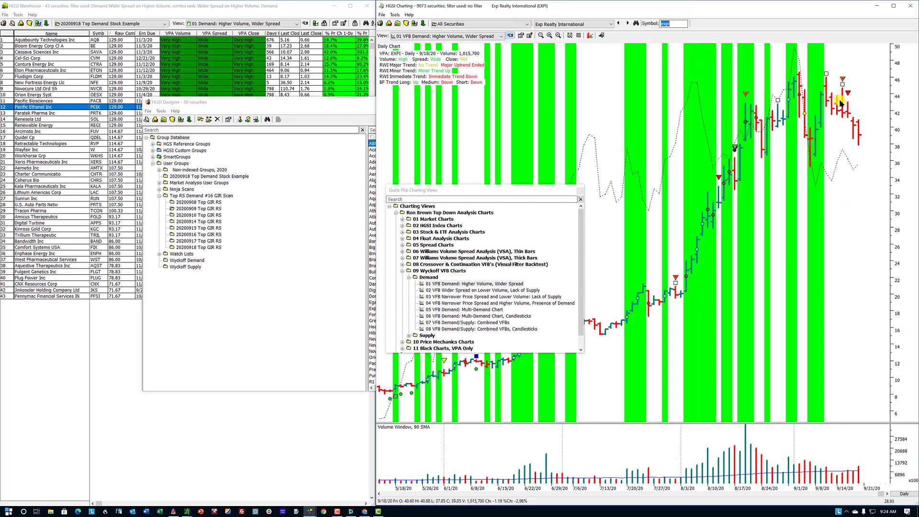
left_click(815, 144)
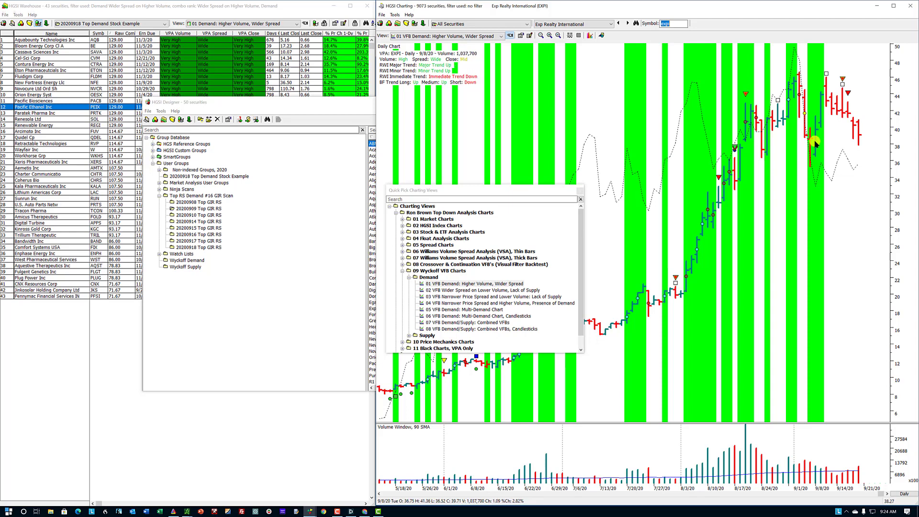
left_click(823, 129)
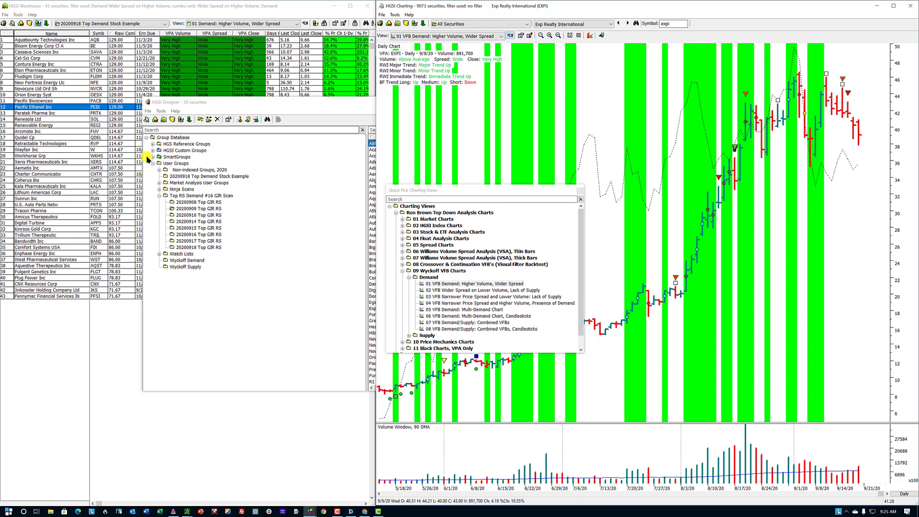
Step: Reopen the HGSI Designer from the Warehouse and select the 20200910 Top GIR RS group
left_click(197, 211)
left_click(196, 211)
left_click(203, 48)
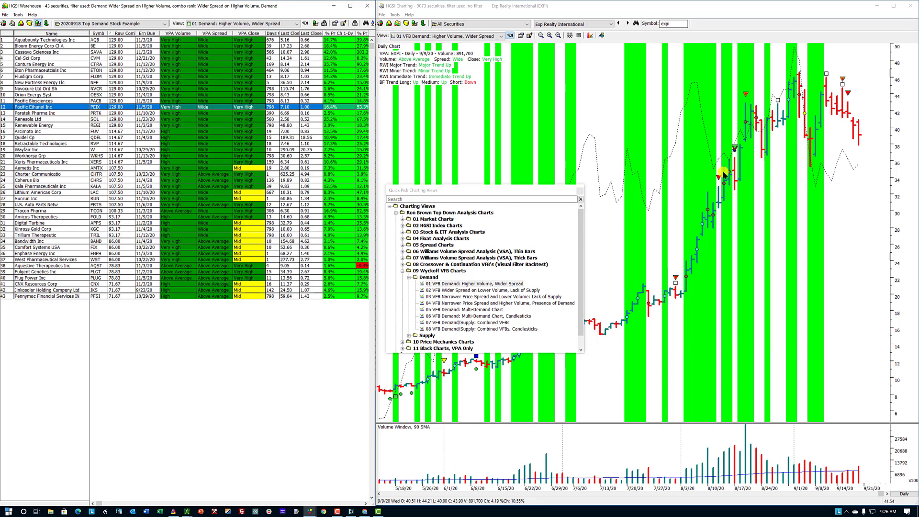
left_click(192, 217)
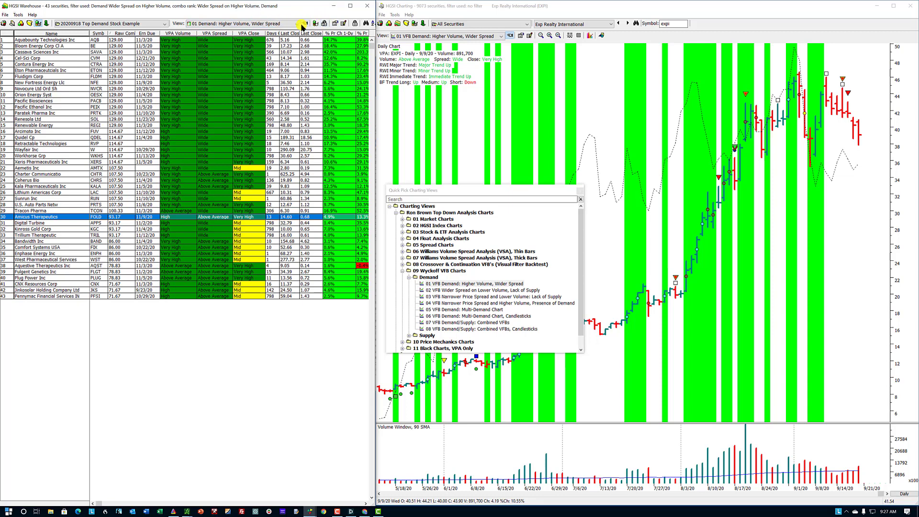
left_click(6, 23)
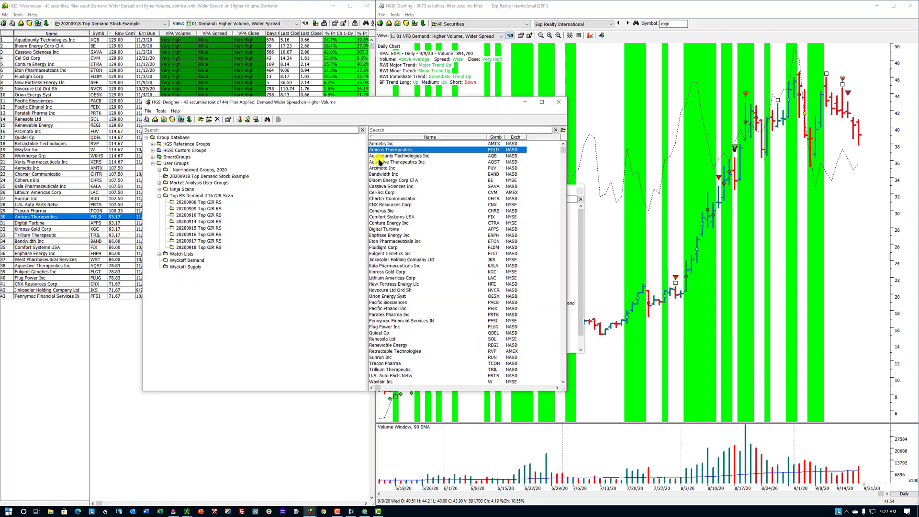
left_click(194, 216)
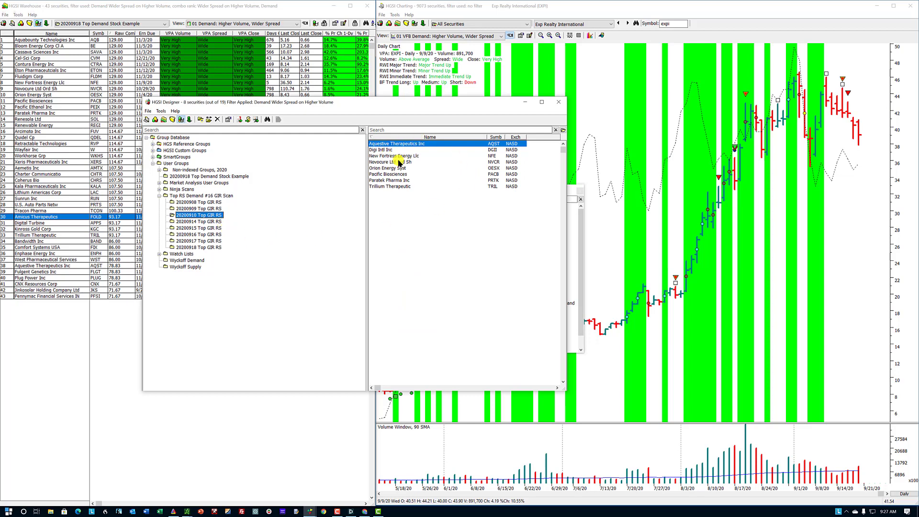
Step: Run a Group Performance Analysis of 20200909 Top GIR RS with the Demand Wider Spread on Higher Volume filter, from September 11 to September 18, 2020
left_click(247, 121)
left_click(249, 121)
left_click_drag(266, 121, 386, 96)
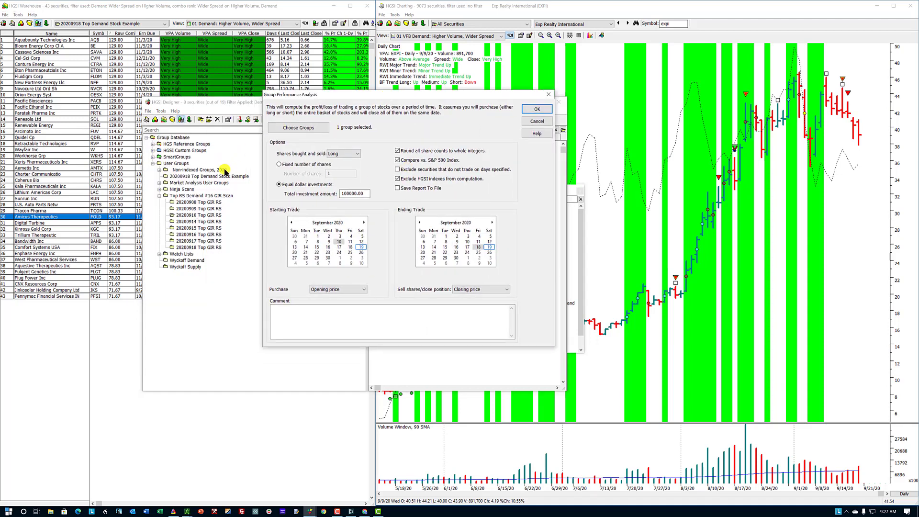
left_click(350, 241)
left_click(479, 247)
left_click(531, 110)
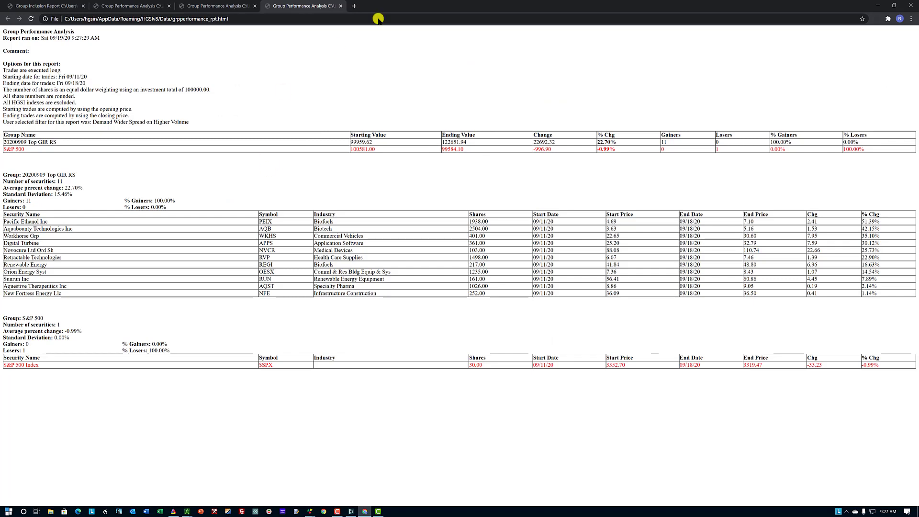
left_click(879, 5)
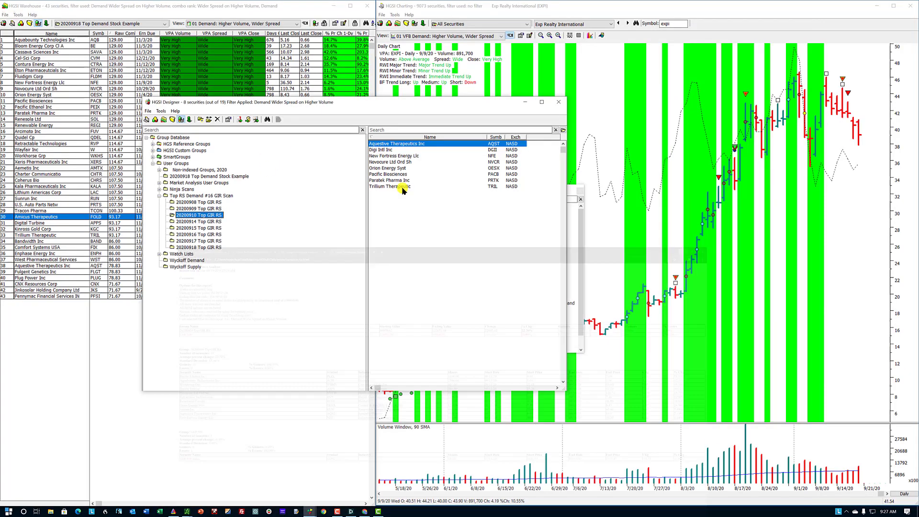
Step: Remove the applied filter and rerun the Group Performance Analysis of 20200909 Top GIR RS for September 11 to September 18, 2020
left_click(180, 119)
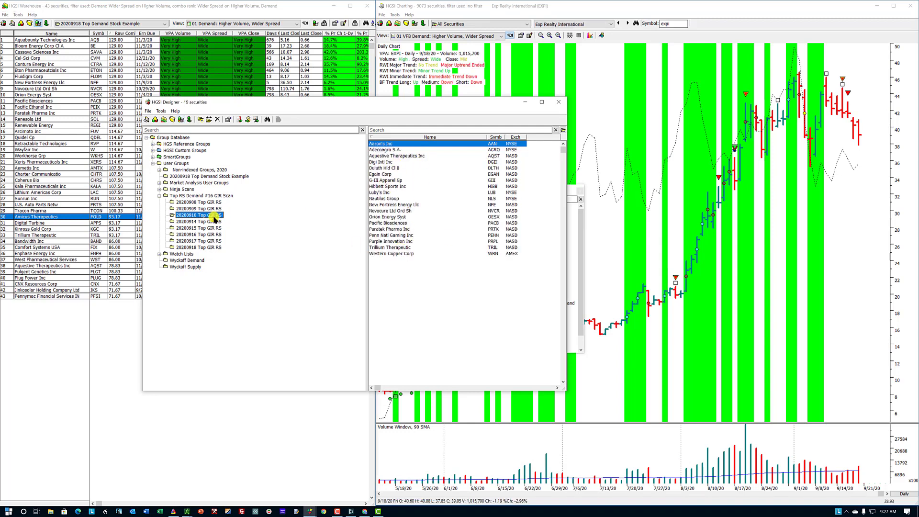
left_click(241, 120)
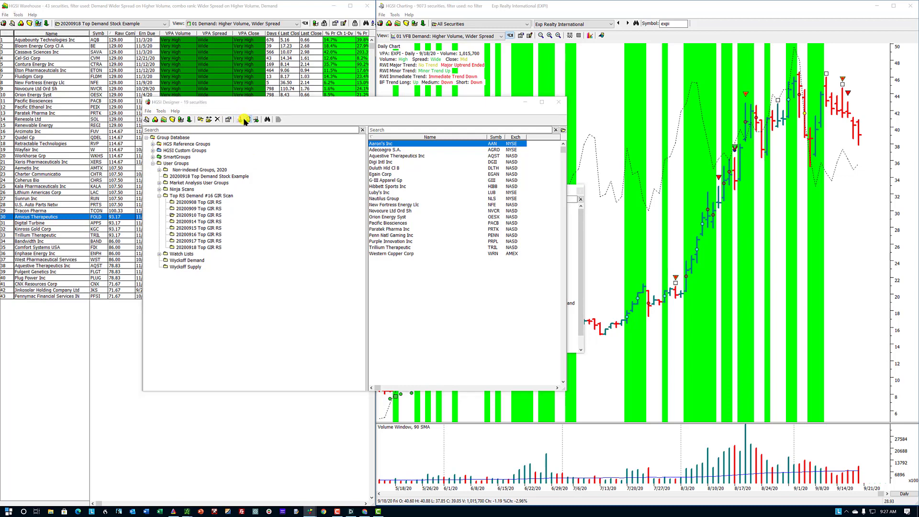
left_click(418, 135)
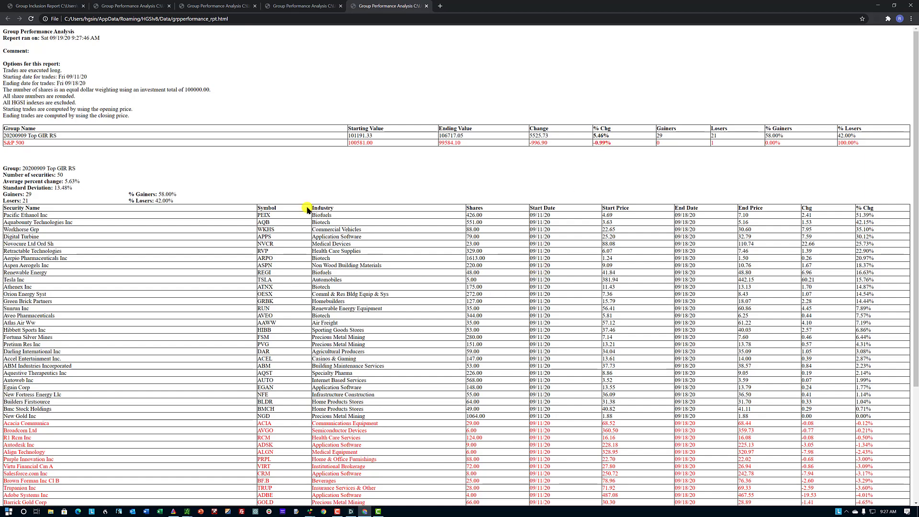
Step: Examine the gainers, losers and S&P 500 comparison in the unfiltered 20200909 Top GIR RS report and return to the HGSI Designer
scroll(185, 257, "down", 4)
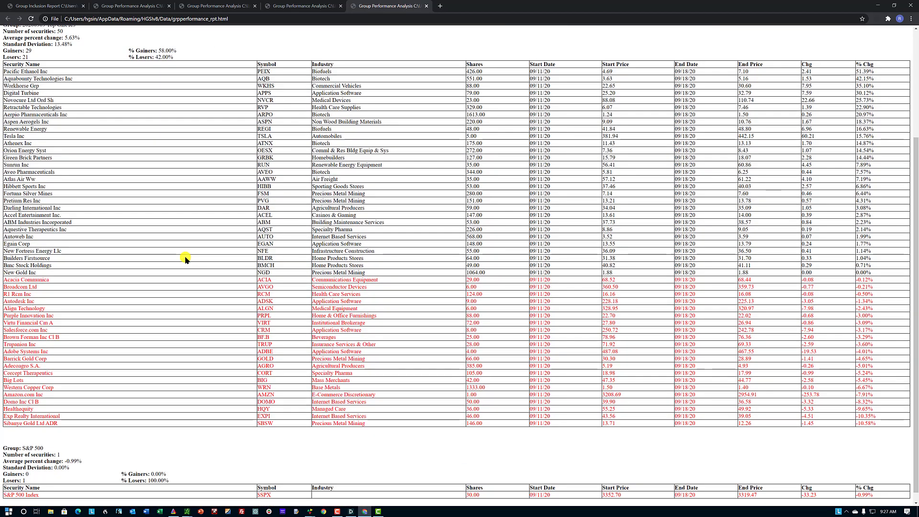
scroll(185, 258, "up", 4)
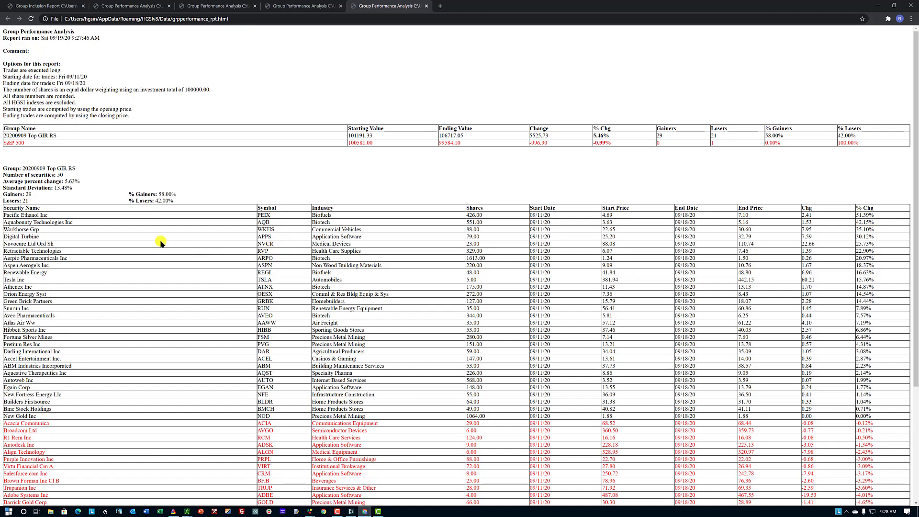
scroll(160, 243, "down", 2)
scroll(160, 243, "up", 2)
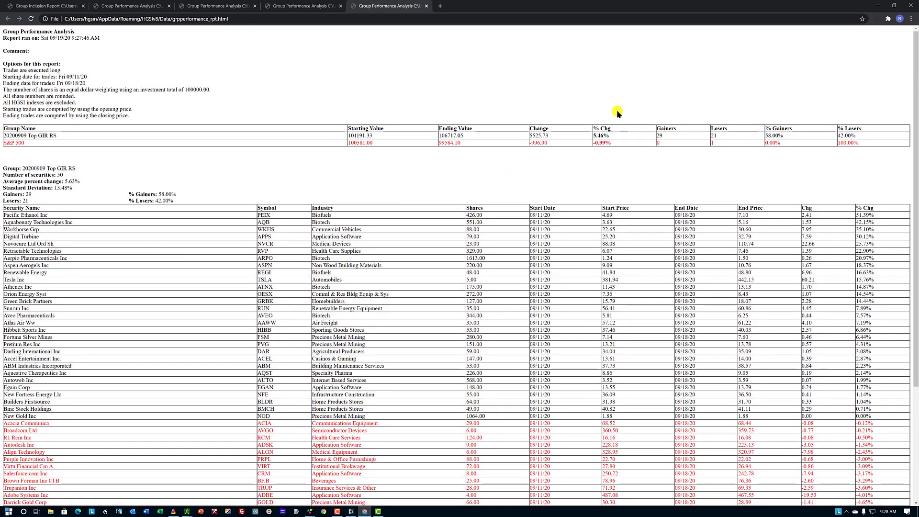
left_click(877, 5)
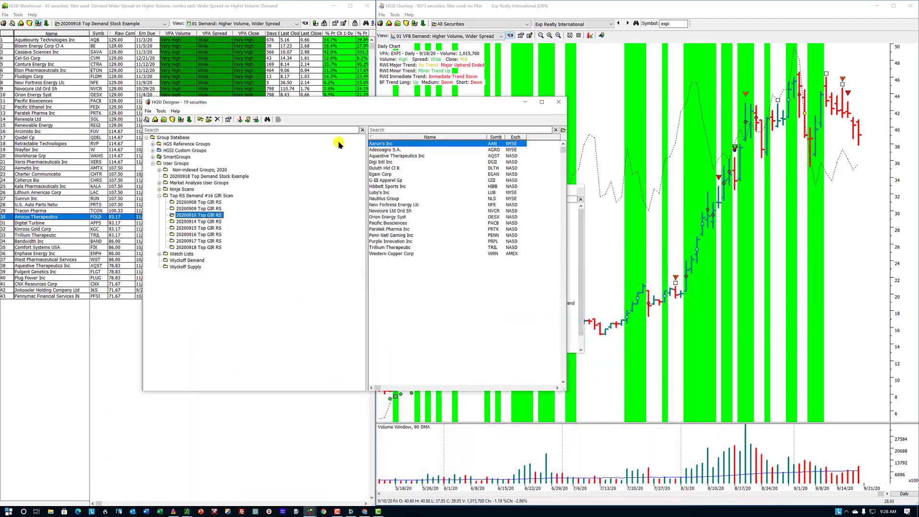
left_click(238, 121)
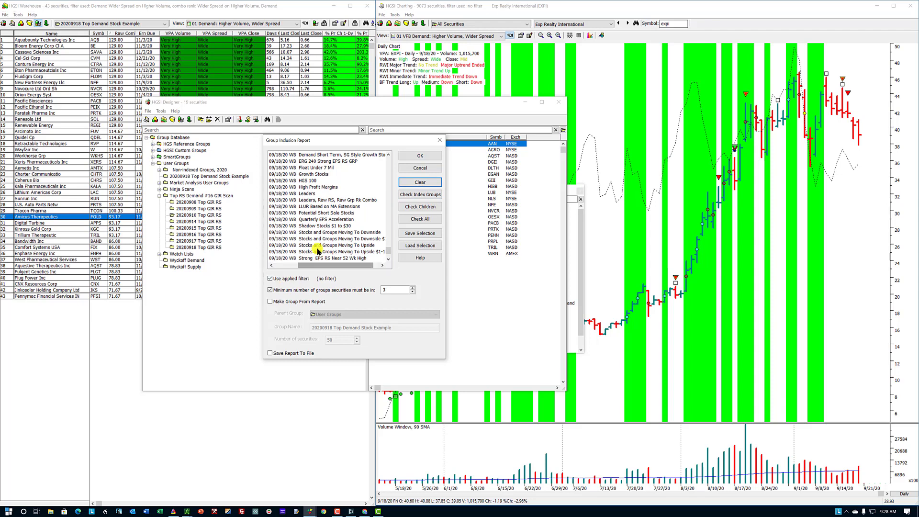
left_click(439, 140)
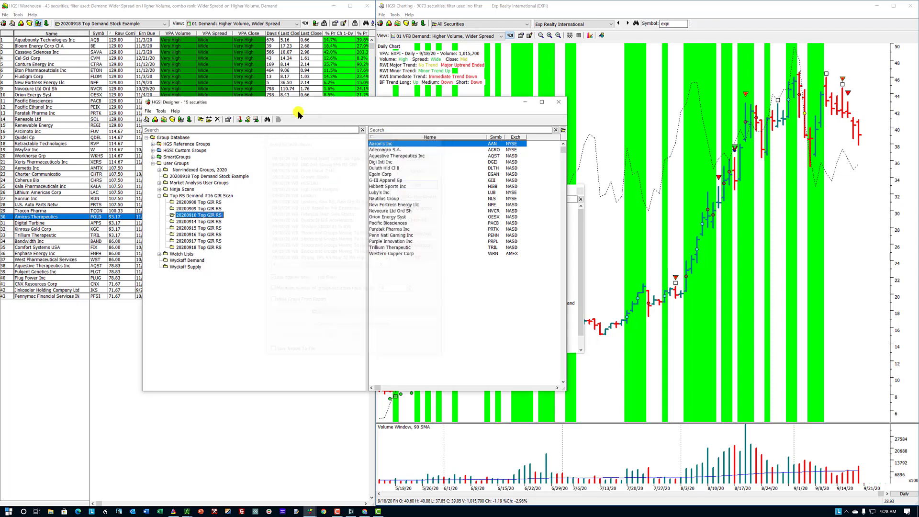
left_click(238, 121)
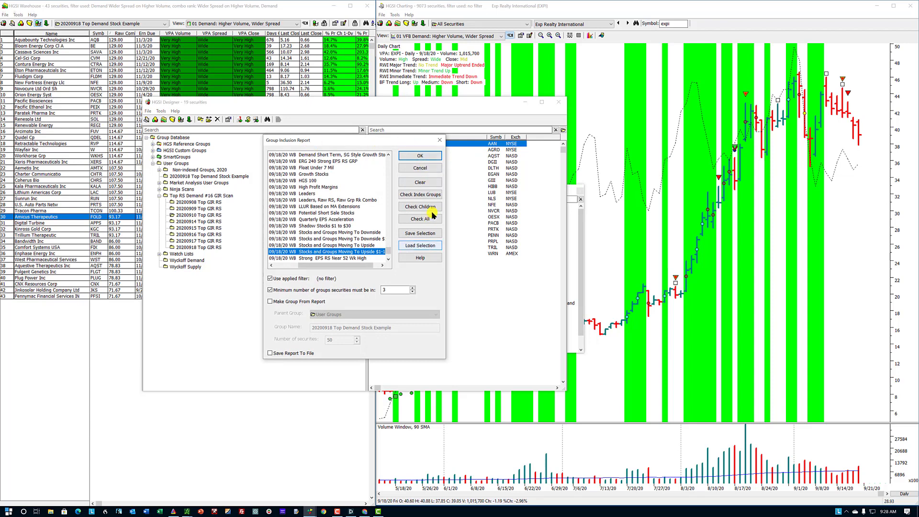
left_click(439, 140)
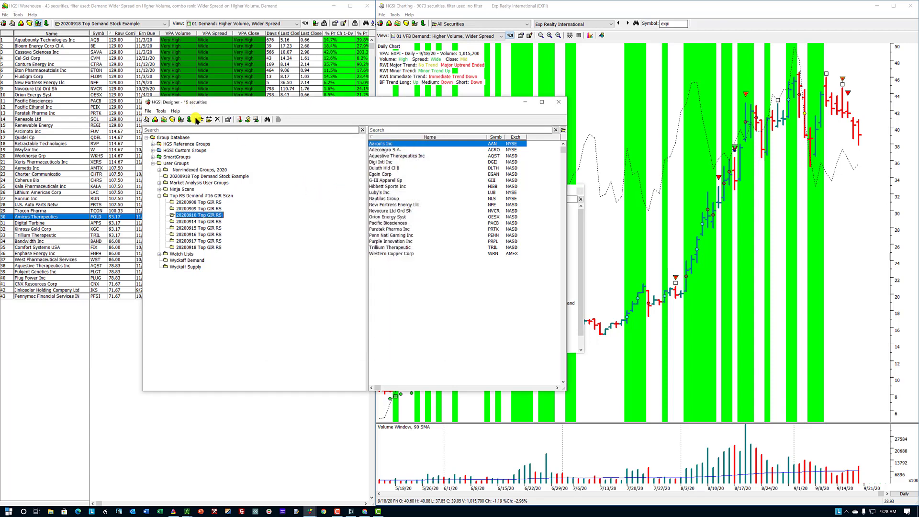
Step: Clear the Group Inclusion Report's group selection and disable its applied filter and minimum number of groups options
left_click(241, 121)
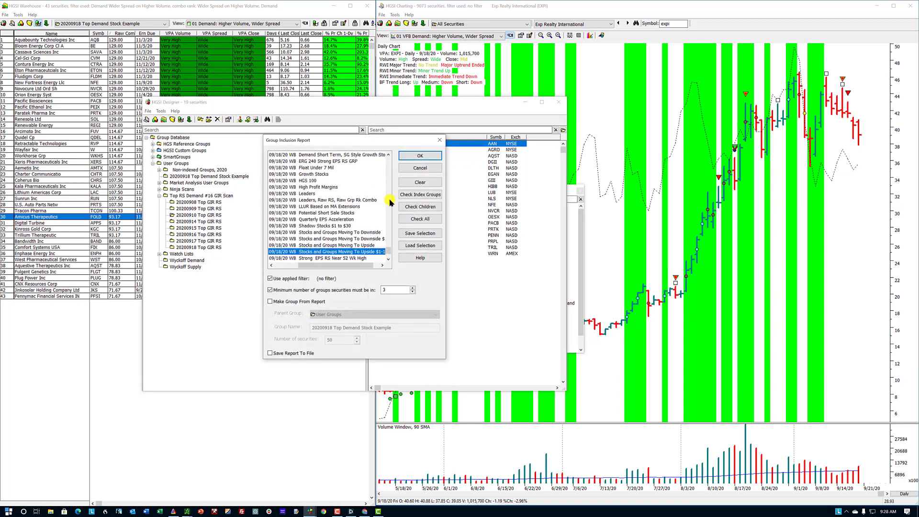
left_click(420, 183)
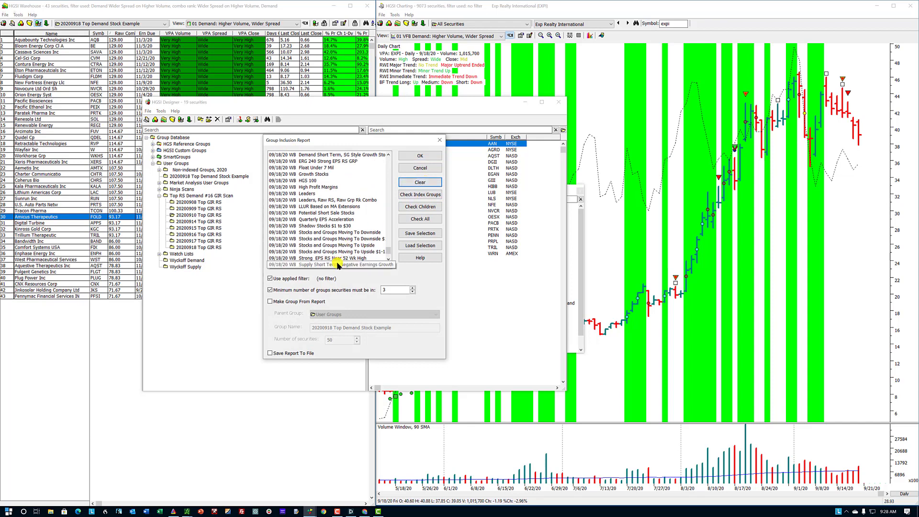
left_click(271, 286)
left_click(271, 291)
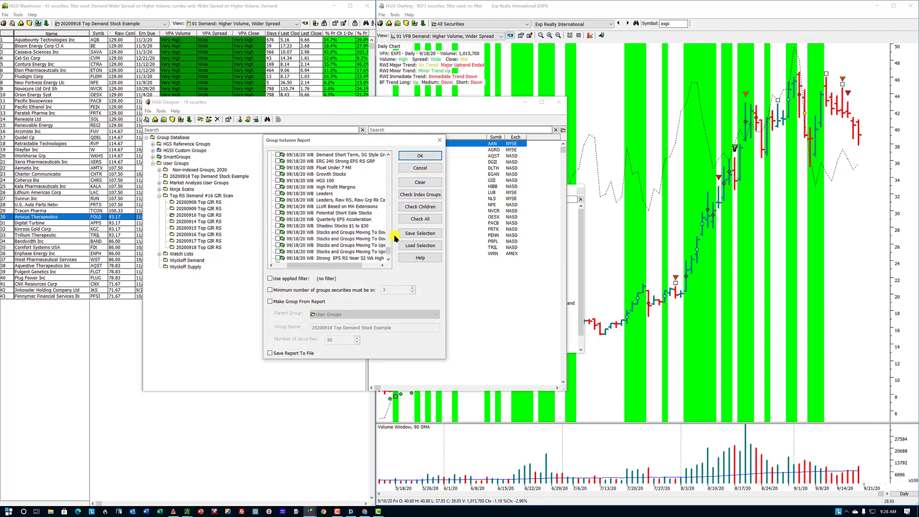
Step: Generate a Group Inclusion Report for all groups under Top RS Demand #16 GIR Scan, view it, and return to the HGSI windows
scroll(391, 248, "down", 10)
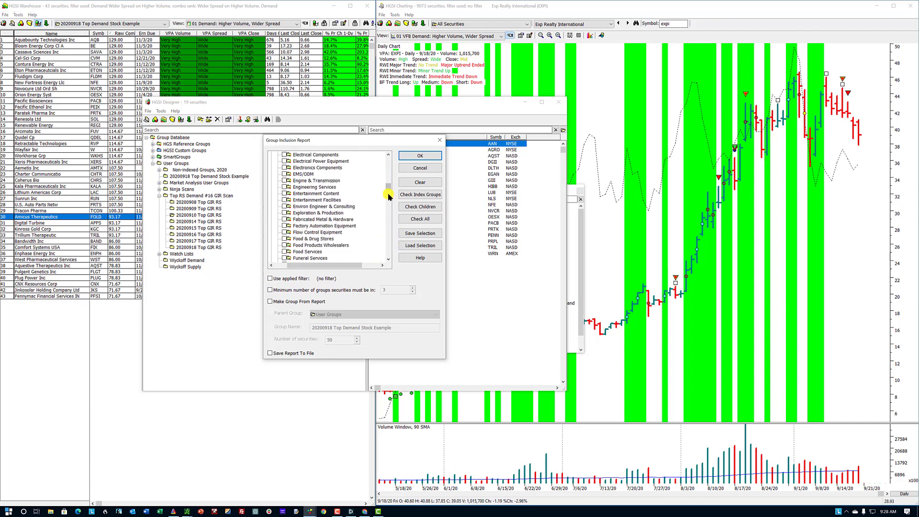
left_click_drag(389, 187, 284, 268)
left_click(279, 258)
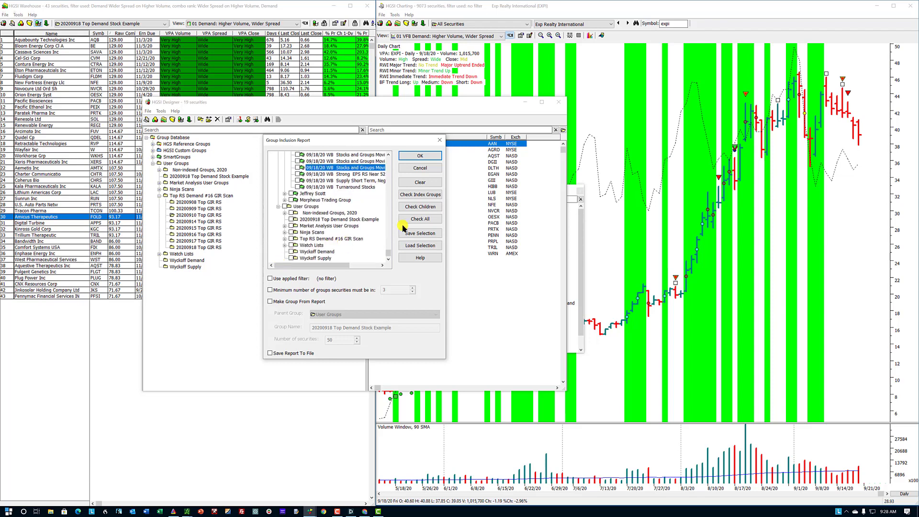
left_click(291, 238)
left_click(285, 238)
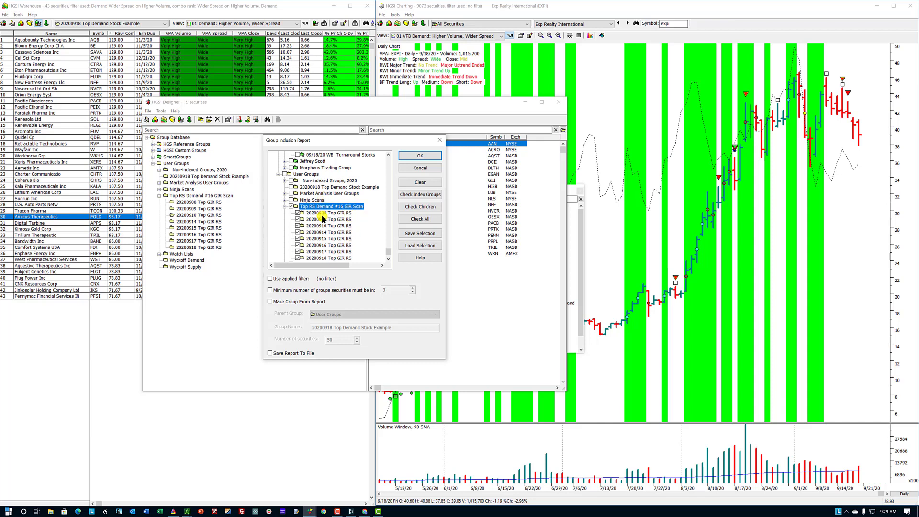
left_click(420, 157)
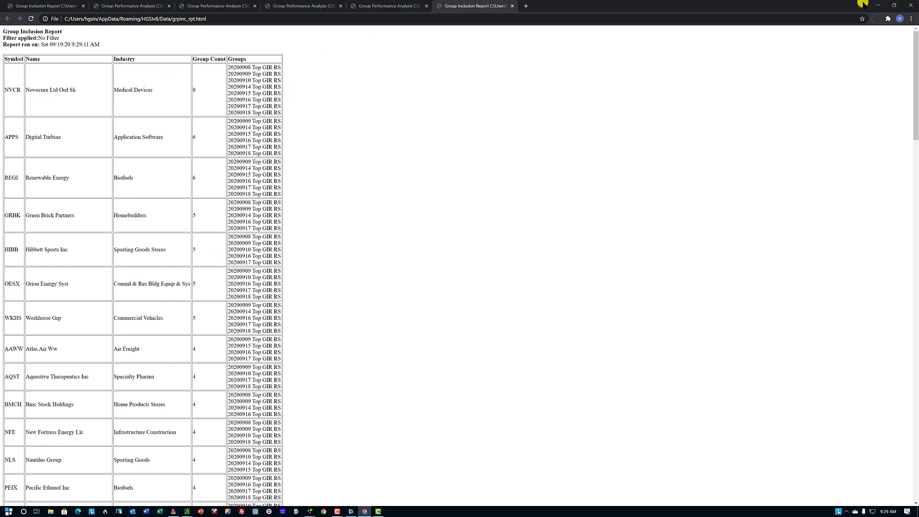
left_click(879, 6)
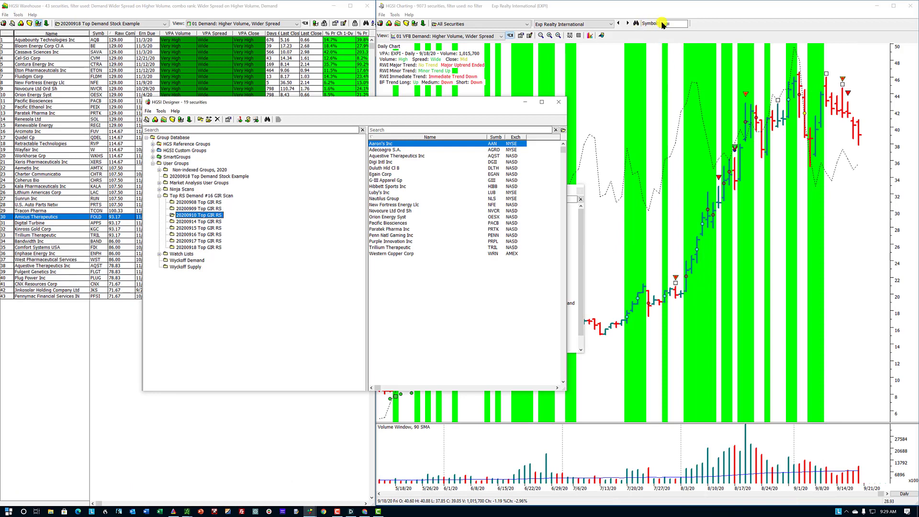
Step: Chart Novocure Ltd Ord Sh with the symbol nvcr
left_click(678, 22)
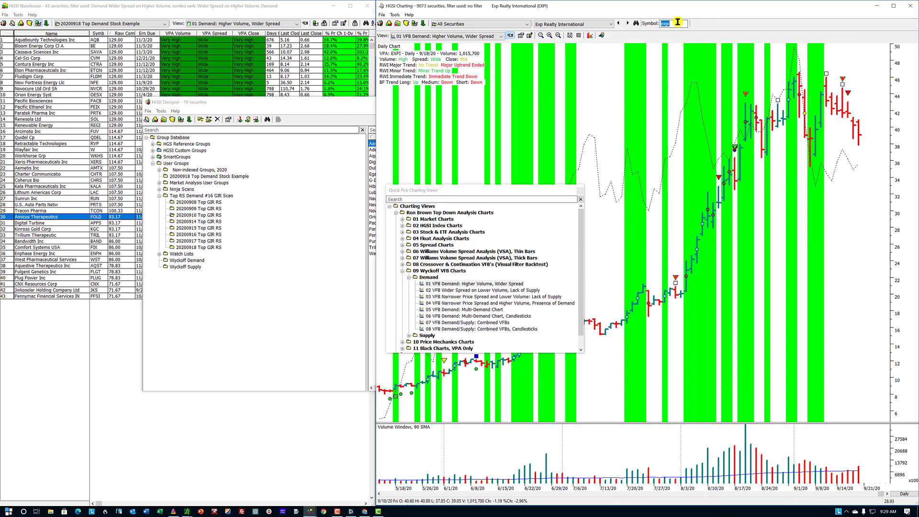
type("nvcr")
key("Return")
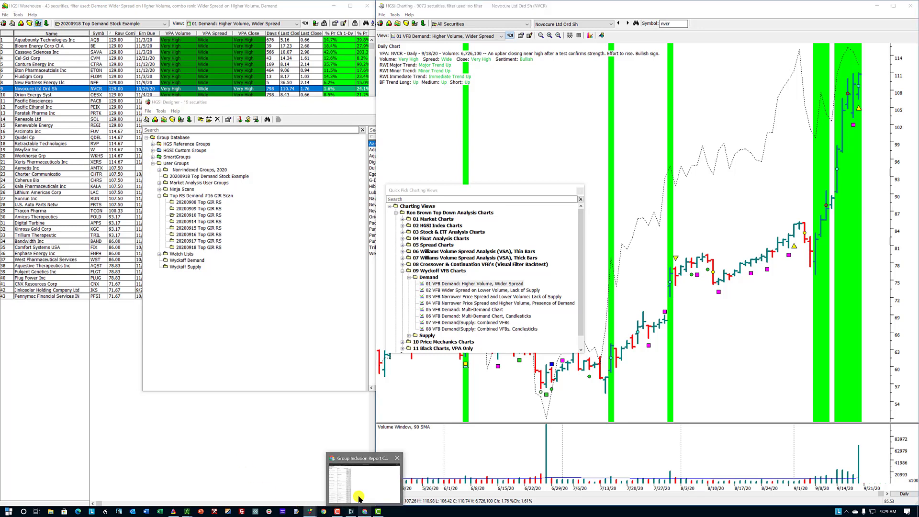
Step: Check Novocure's group inclusions in the Group Inclusion Report, return to the NVCR chart and inspect its 9/8/20 price bar
left_click(365, 479)
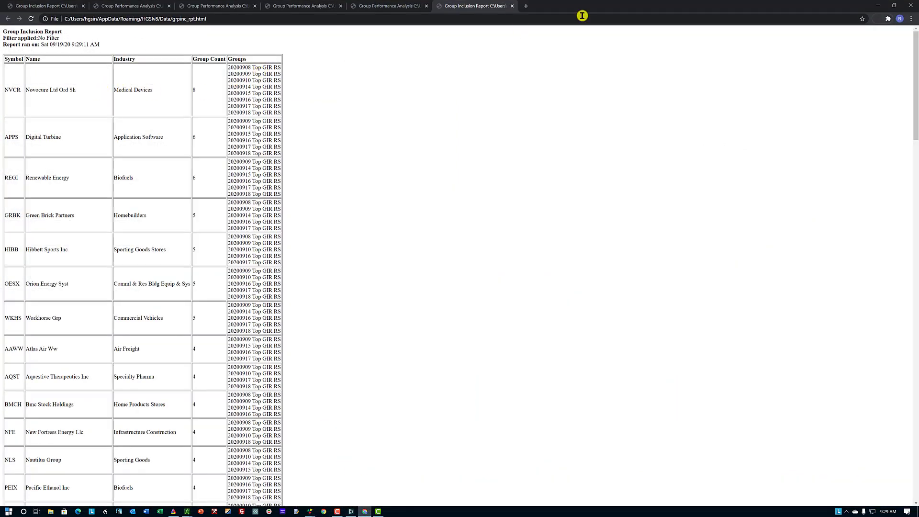
left_click(879, 7)
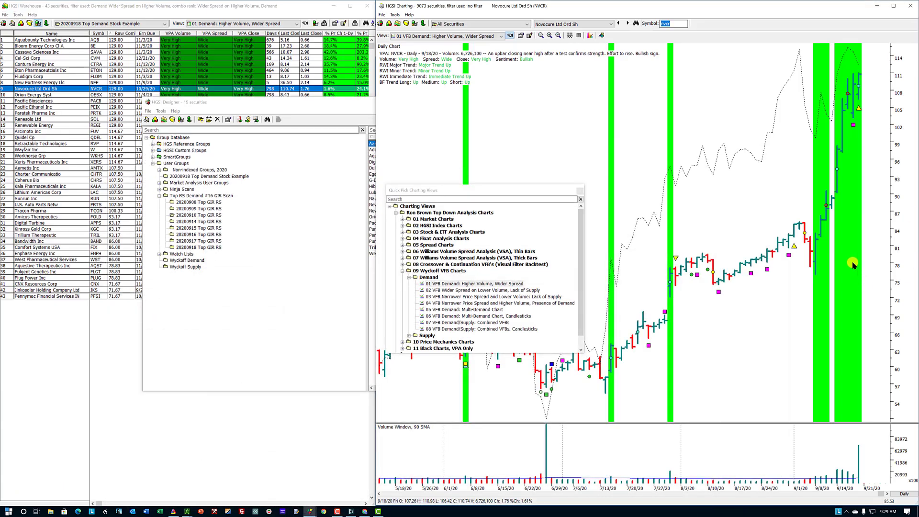
left_click(816, 261)
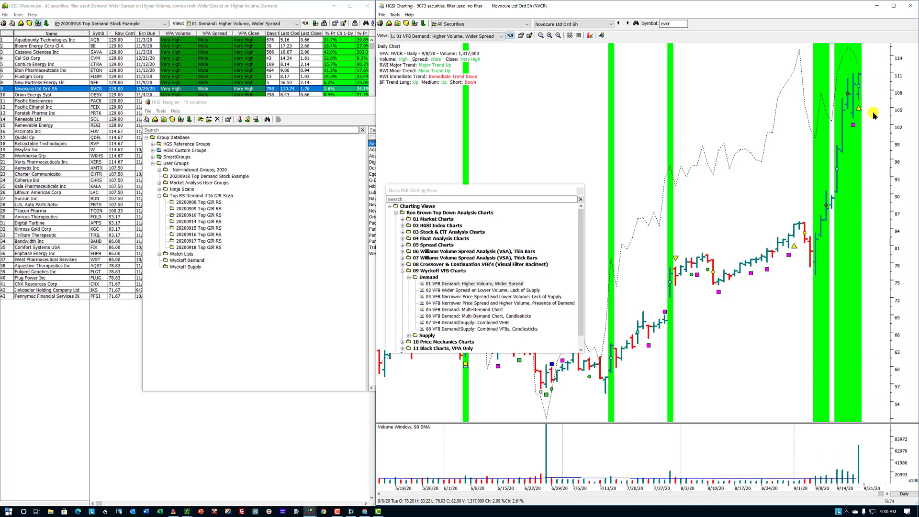
left_click(815, 244)
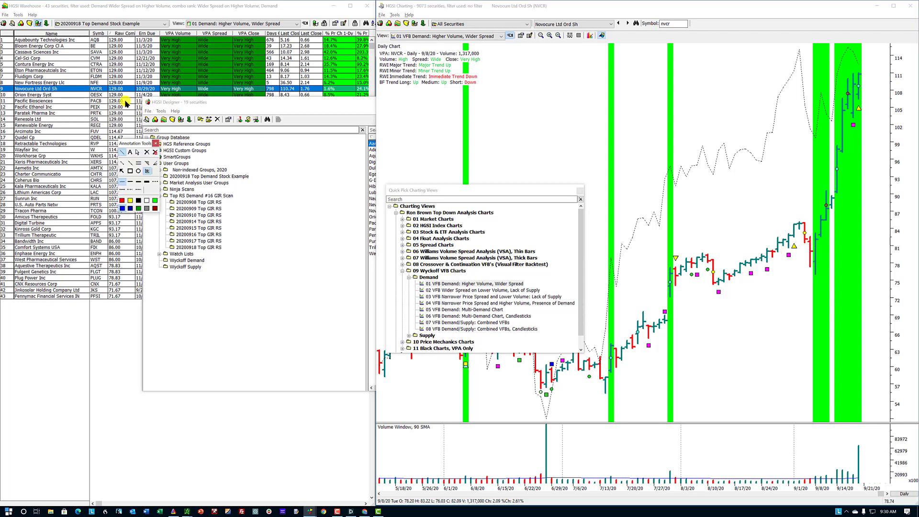
left_click_drag(129, 145, 535, 147)
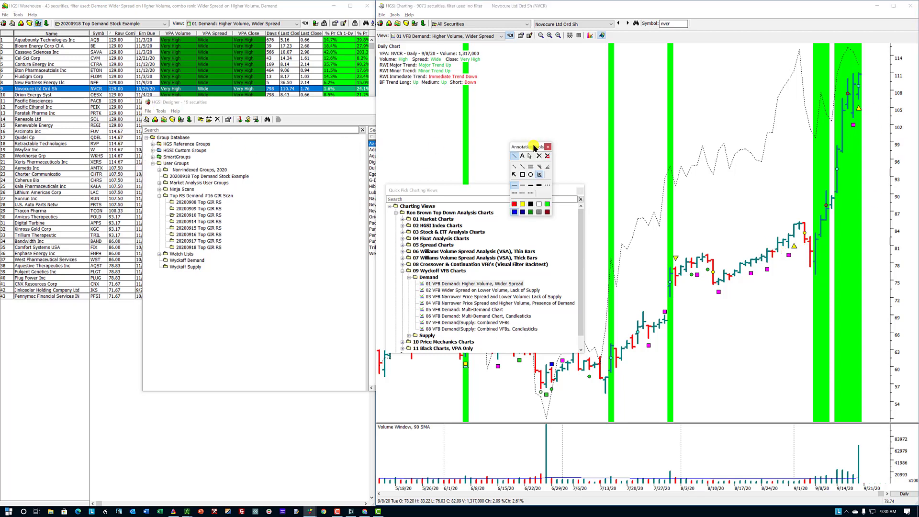
left_click(828, 233)
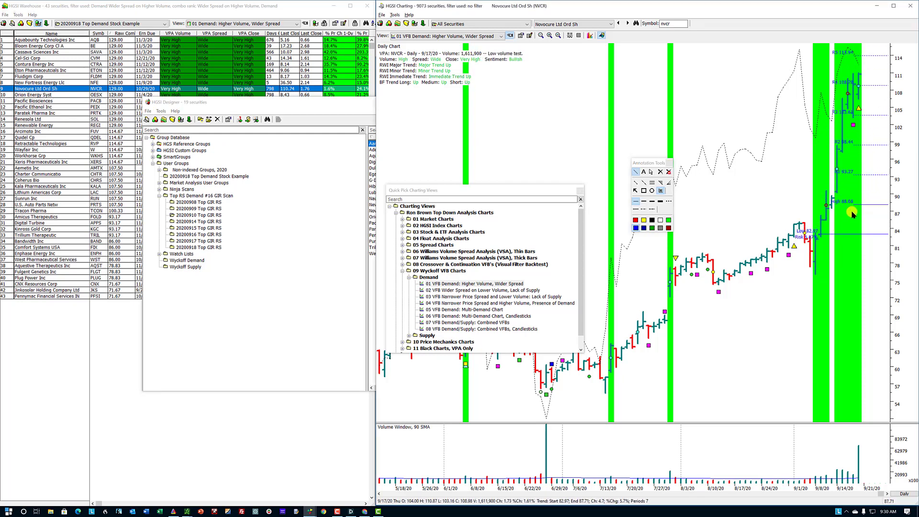
left_click(661, 173)
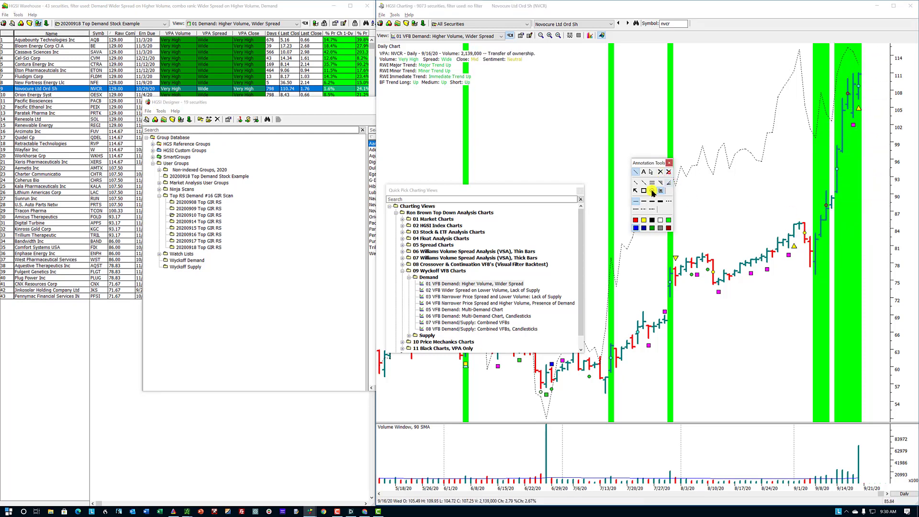
Step: Measure Novocure's price change from the 9/8/20 bar to the latest close with a trend line, and delete the line
left_click(636, 183)
mouse_move(819, 234)
left_mouse_down()
mouse_move(850, 89)
mouse_move(863, 75)
left_mouse_up()
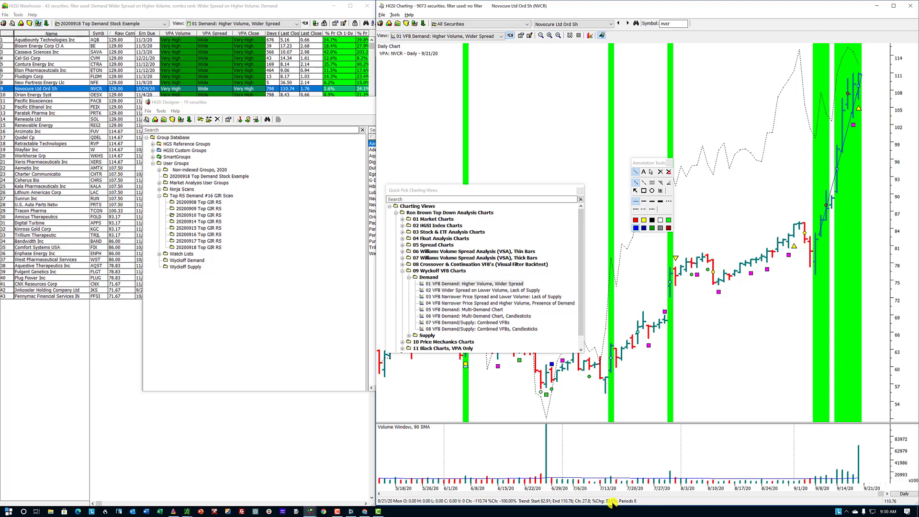
left_click(662, 174)
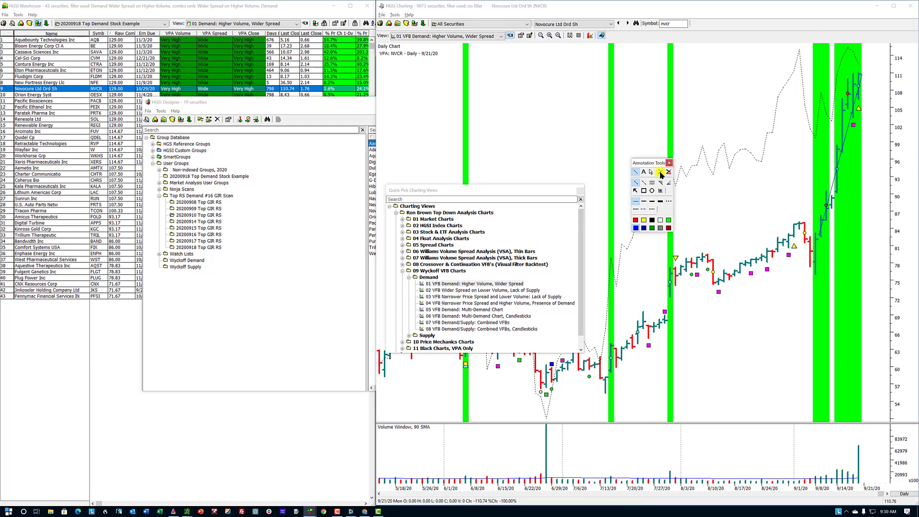
left_click(661, 173)
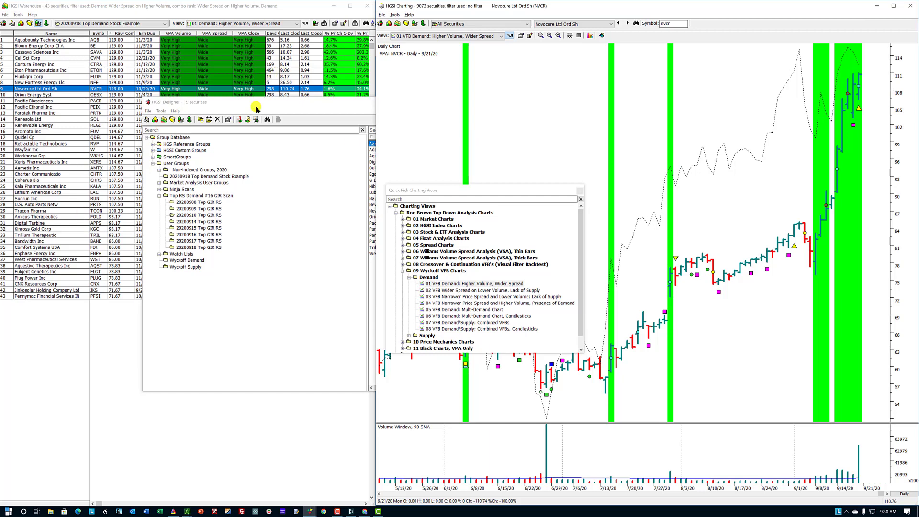
Step: Move the HGSI Designer window clear of the Warehouse securities list
left_click_drag(257, 103, 398, 201)
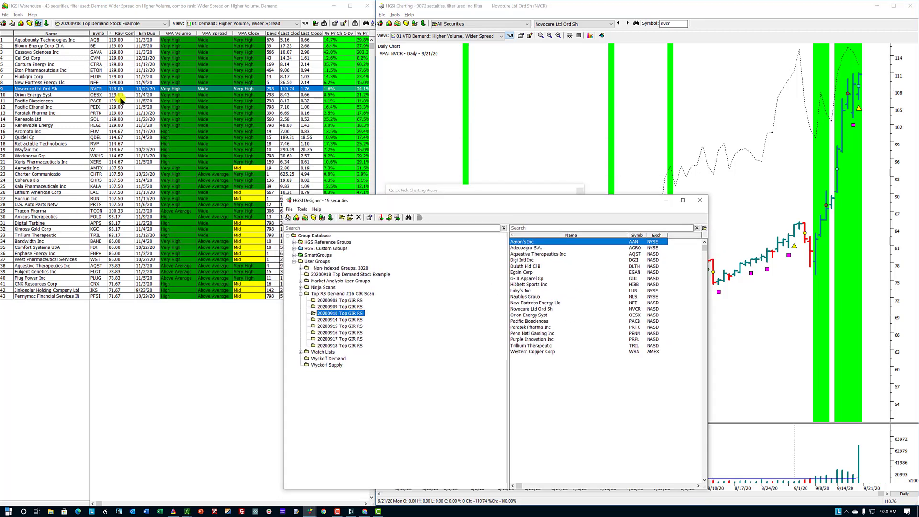